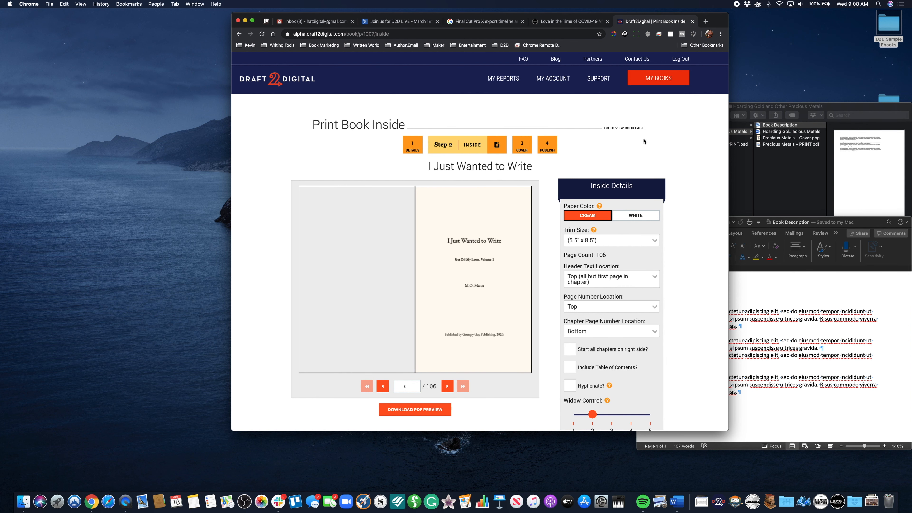
Step: Review the print book's interior layout settings and its template style options
{"action": "scroll", "coordinate": [643, 141], "scroll_direction": "down", "scroll_amount": 1}
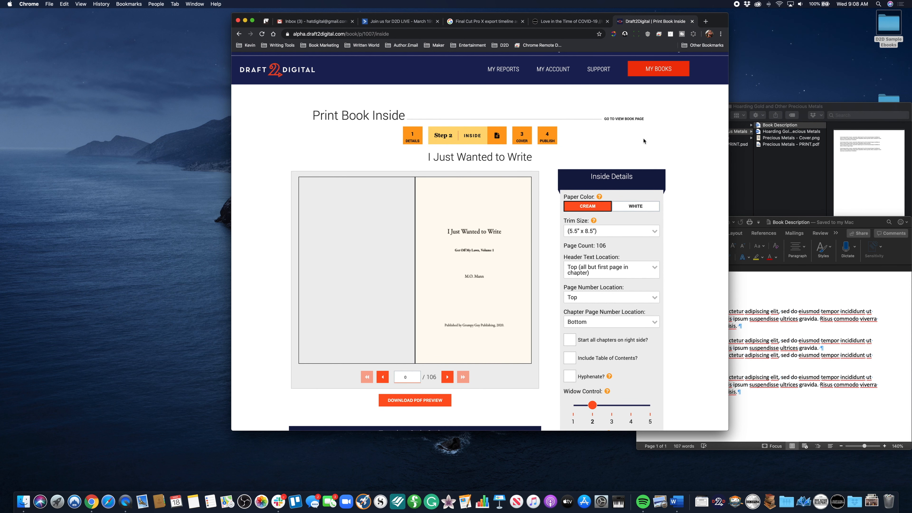
{"action": "scroll", "coordinate": [643, 141], "scroll_direction": "down", "scroll_amount": 3}
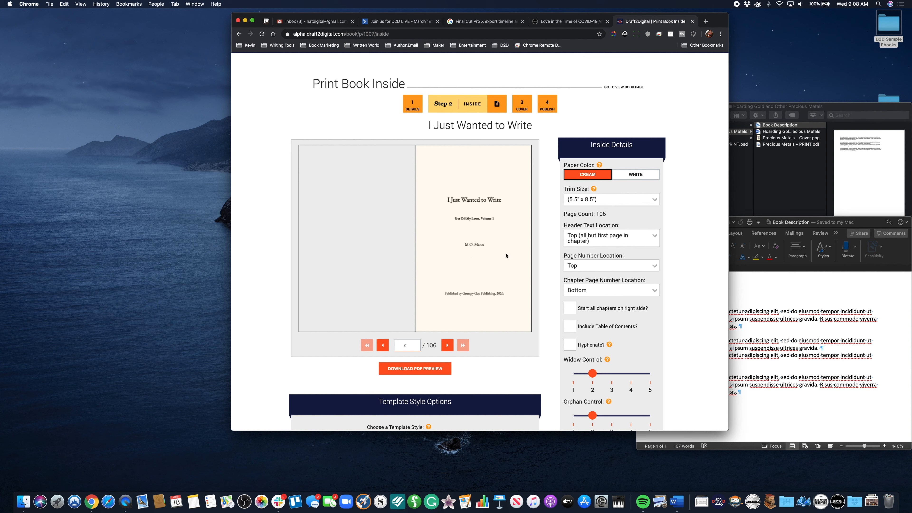
{"action": "scroll", "coordinate": [520, 356], "scroll_direction": "down", "scroll_amount": 3}
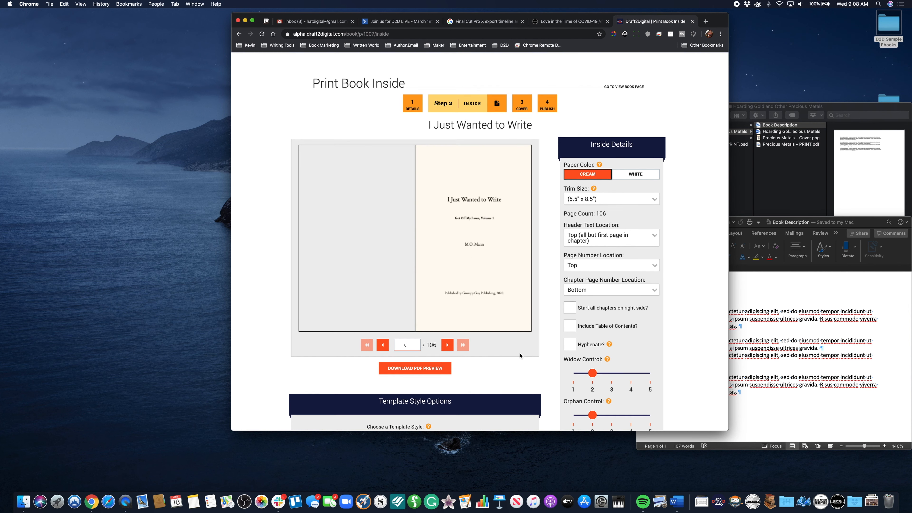
{"action": "scroll", "coordinate": [520, 356], "scroll_direction": "down", "scroll_amount": 10}
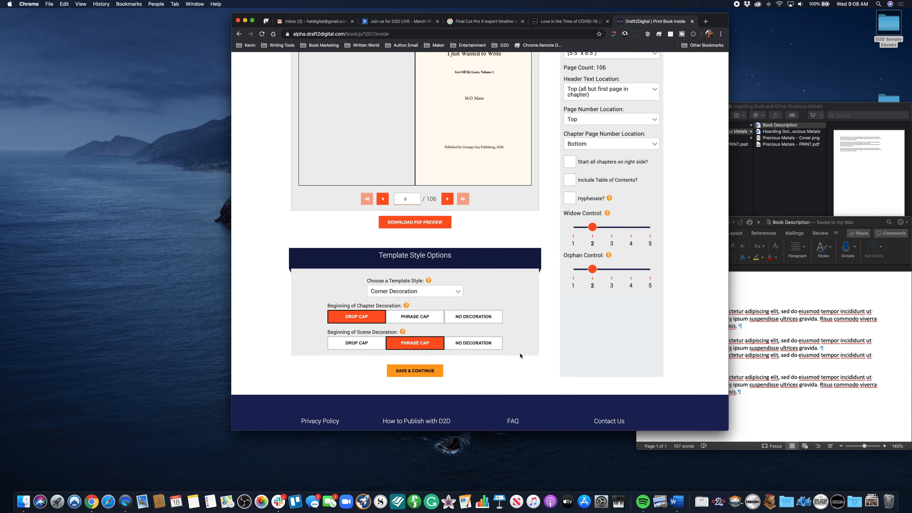
{"action": "scroll", "coordinate": [520, 356], "scroll_direction": "up", "scroll_amount": 14}
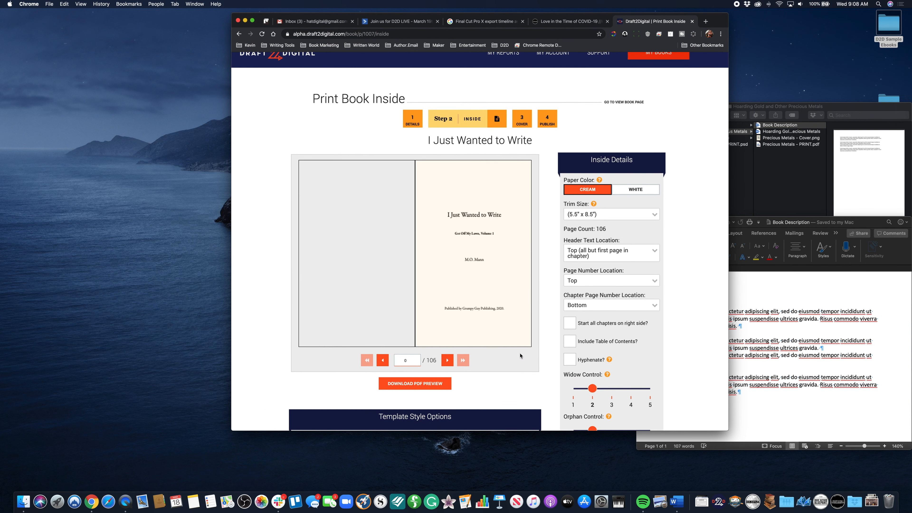
{"action": "scroll", "coordinate": [520, 355], "scroll_direction": "up", "scroll_amount": 2}
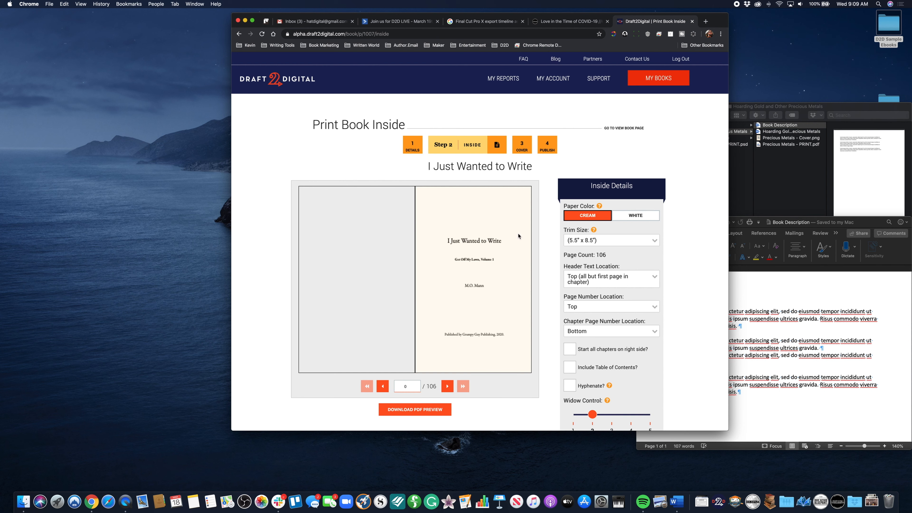
Step: Page through the front matter in the book preview to the opening page of the first chapter
{"action": "scroll", "coordinate": [519, 237], "scroll_direction": "down", "scroll_amount": 2}
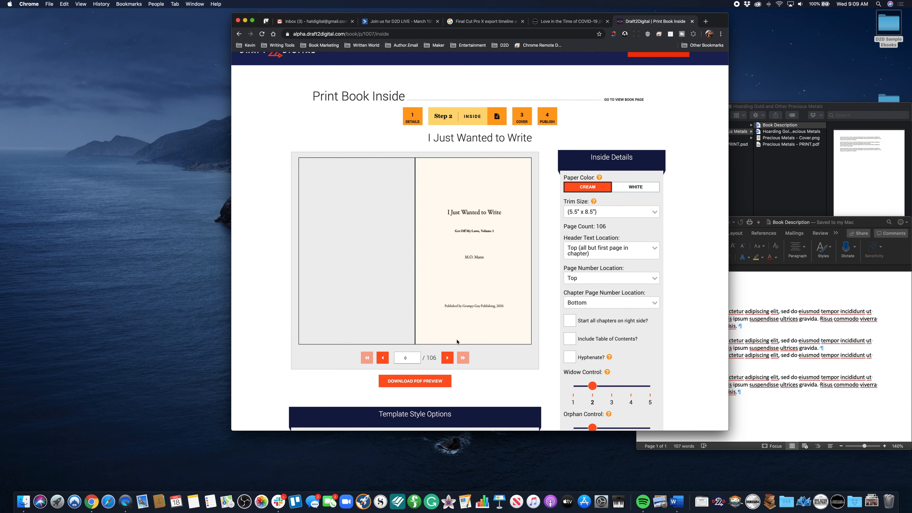
{"action": "left_click", "coordinate": [448, 358]}
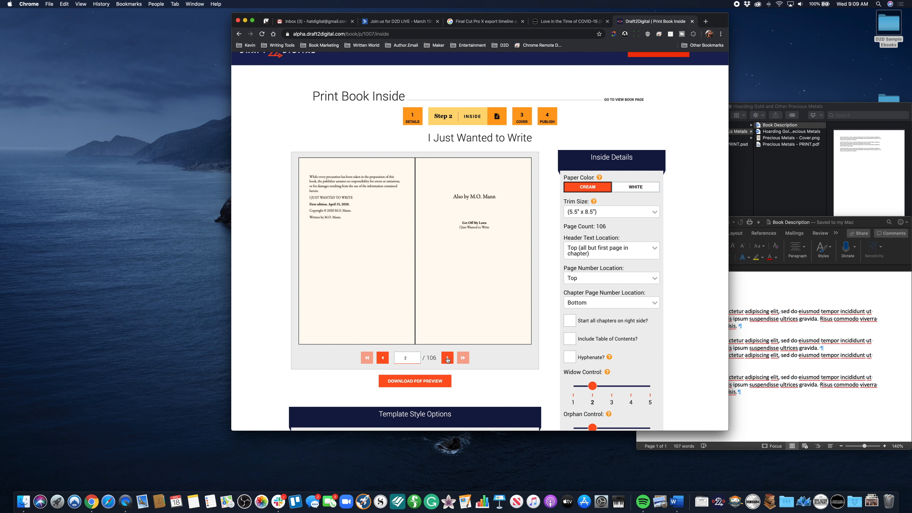
{"action": "left_click", "coordinate": [447, 358]}
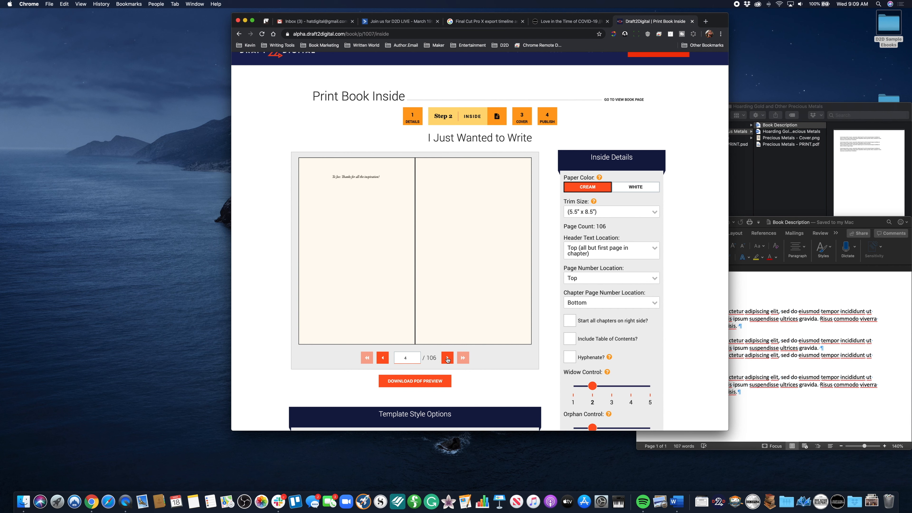
{"action": "left_click", "coordinate": [447, 358]}
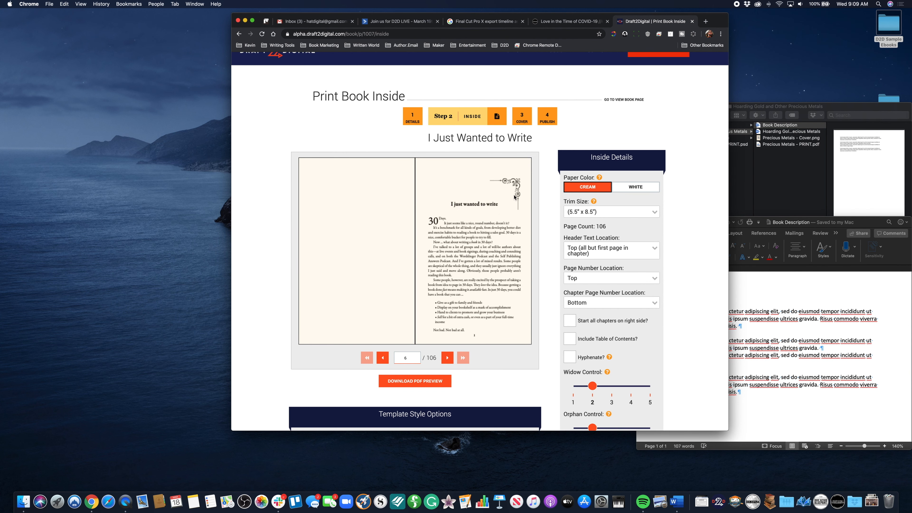
Step: Compare the first chapter's opening page in the preview with the template style, chapter decoration and scene decoration settings
{"action": "scroll", "coordinate": [506, 257], "scroll_direction": "down", "scroll_amount": 5}
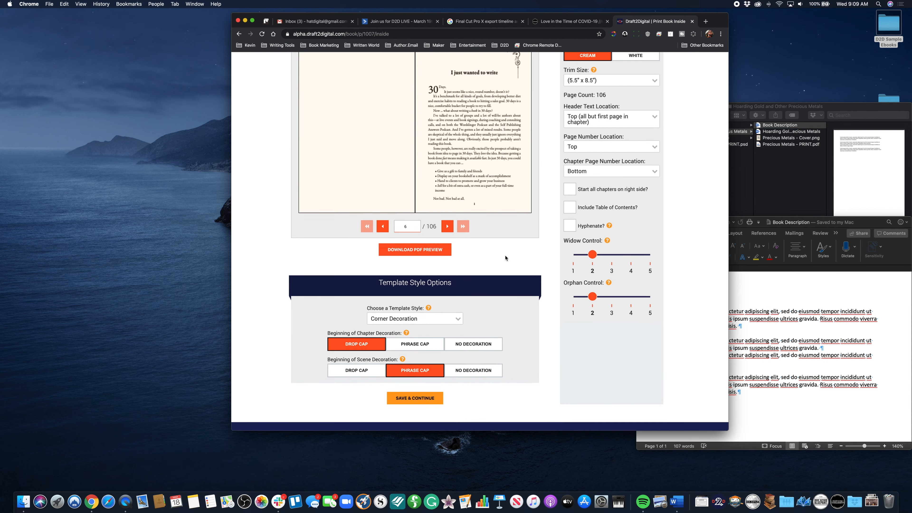
{"action": "scroll", "coordinate": [505, 258], "scroll_direction": "up", "scroll_amount": 5}
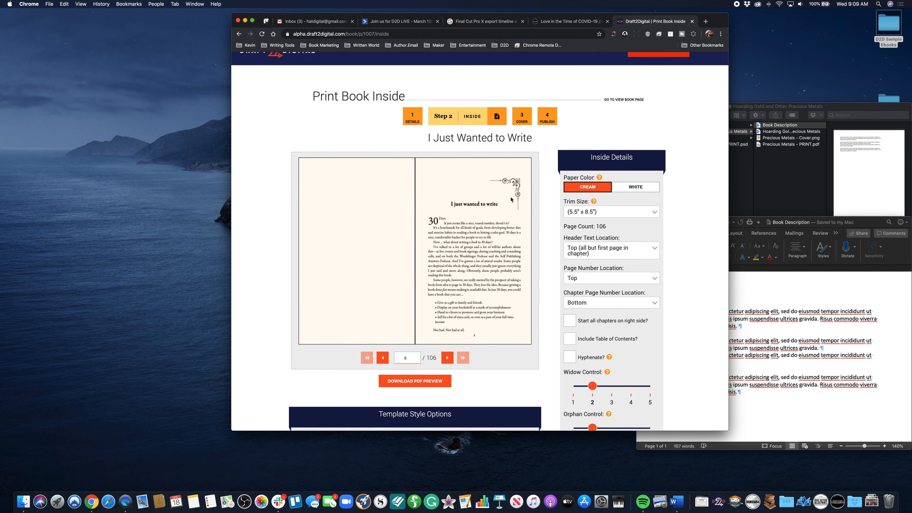
{"action": "scroll", "coordinate": [500, 242], "scroll_direction": "down", "scroll_amount": 5}
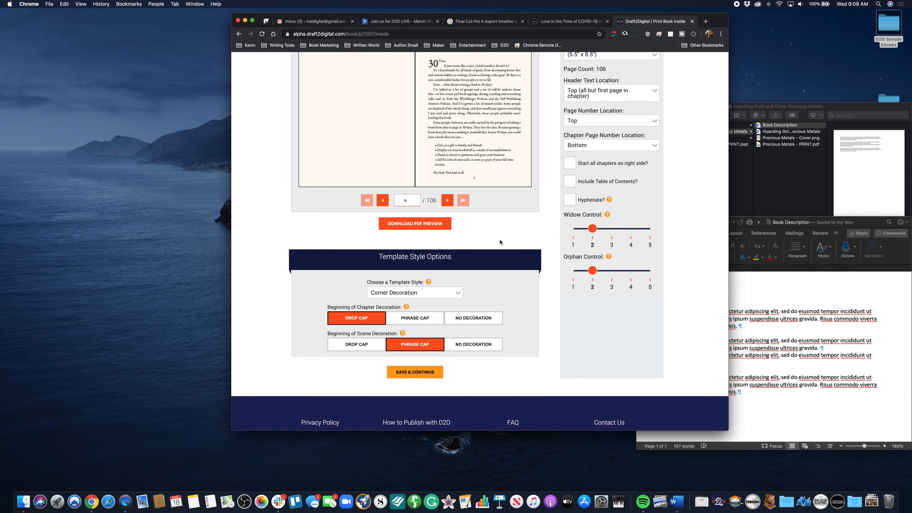
{"action": "scroll", "coordinate": [500, 241], "scroll_direction": "up", "scroll_amount": 6}
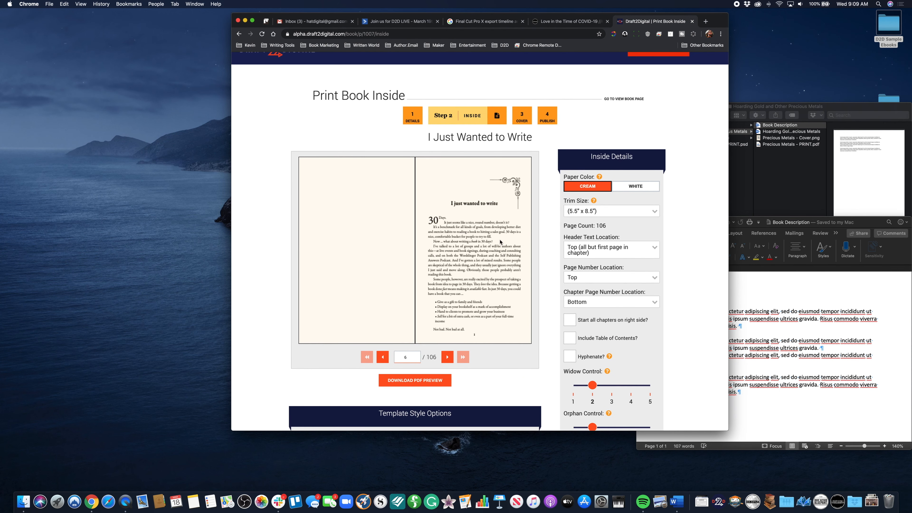
{"action": "scroll", "coordinate": [500, 242], "scroll_direction": "down", "scroll_amount": 5}
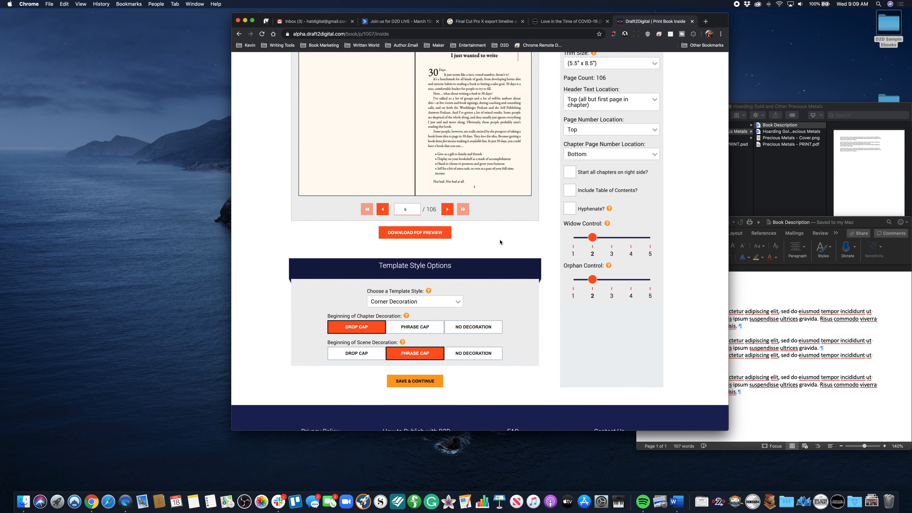
{"action": "scroll", "coordinate": [484, 266], "scroll_direction": "up", "scroll_amount": 7}
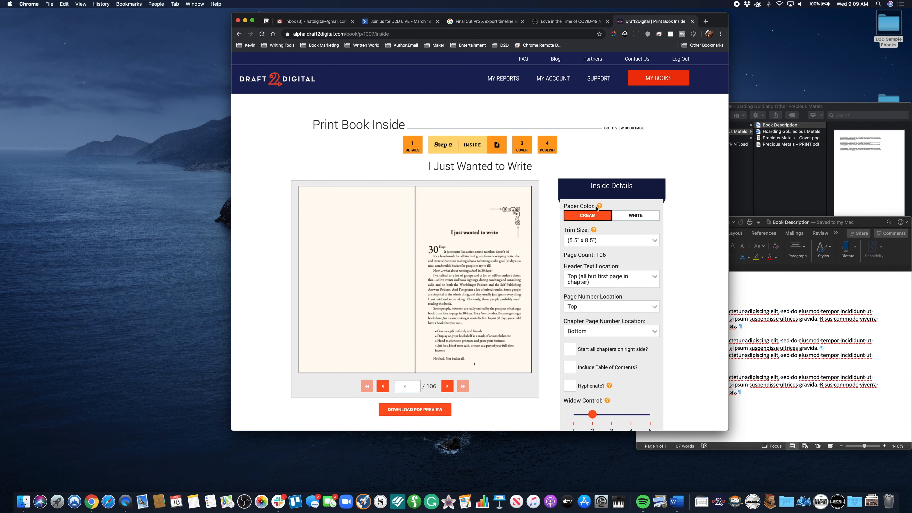
{"action": "scroll", "coordinate": [496, 336], "scroll_direction": "down", "scroll_amount": 7}
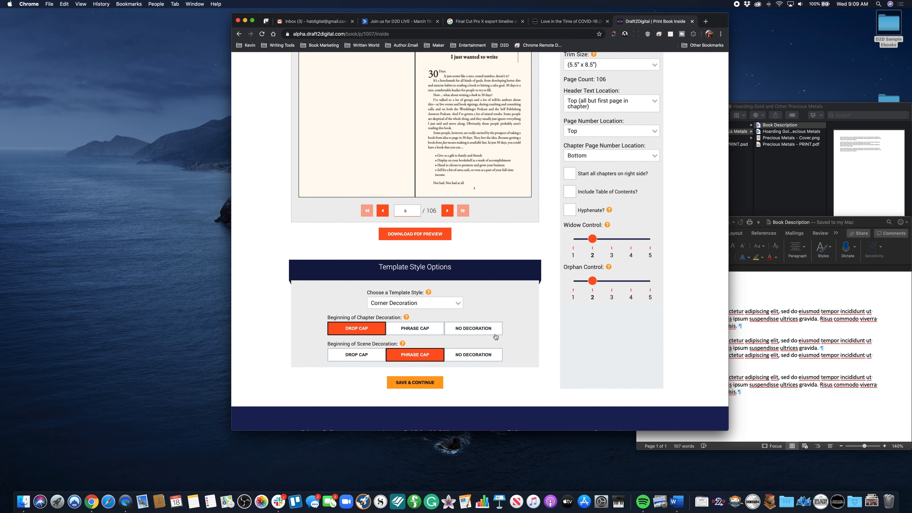
{"action": "scroll", "coordinate": [495, 336], "scroll_direction": "down", "scroll_amount": 1}
{"action": "scroll", "coordinate": [495, 337], "scroll_direction": "up", "scroll_amount": 8}
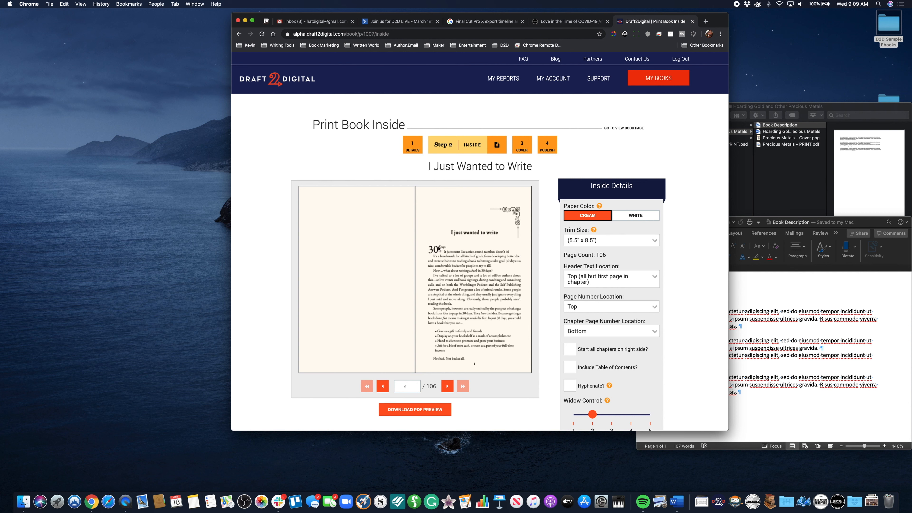
Step: Page forward through the book preview to the "Writing is Hard" chapter opening, checking headers and chapter starts
{"action": "left_click", "coordinate": [447, 387]}
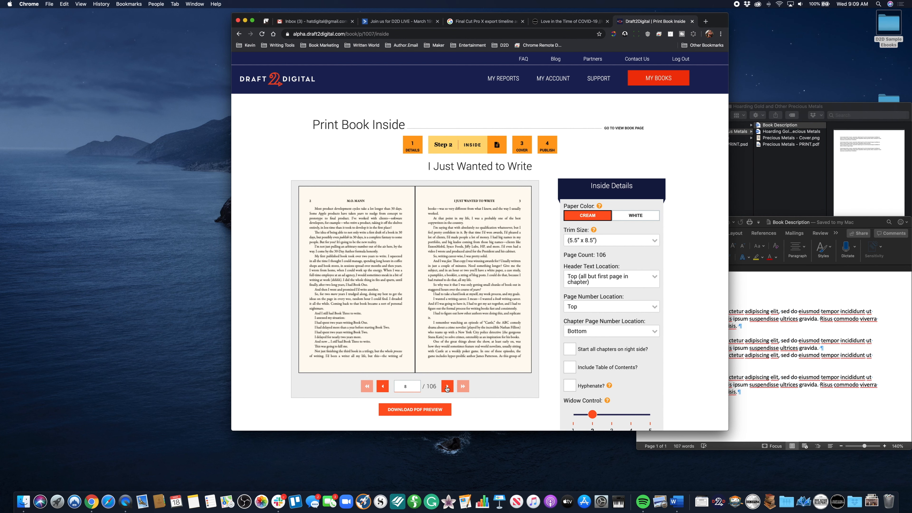
{"action": "left_click", "coordinate": [447, 387]}
{"action": "left_click", "coordinate": [447, 387]}
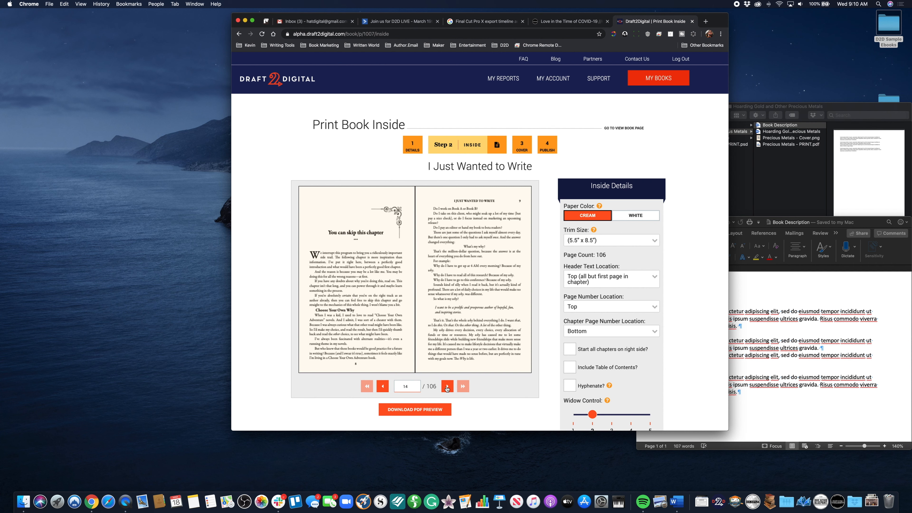
{"action": "left_click", "coordinate": [447, 387]}
{"action": "left_click", "coordinate": [447, 387]}
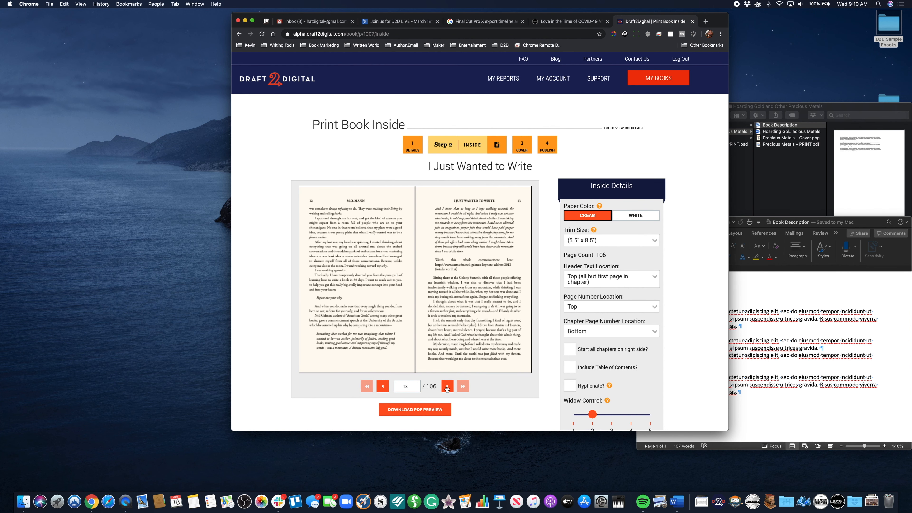
{"action": "left_click", "coordinate": [448, 387]}
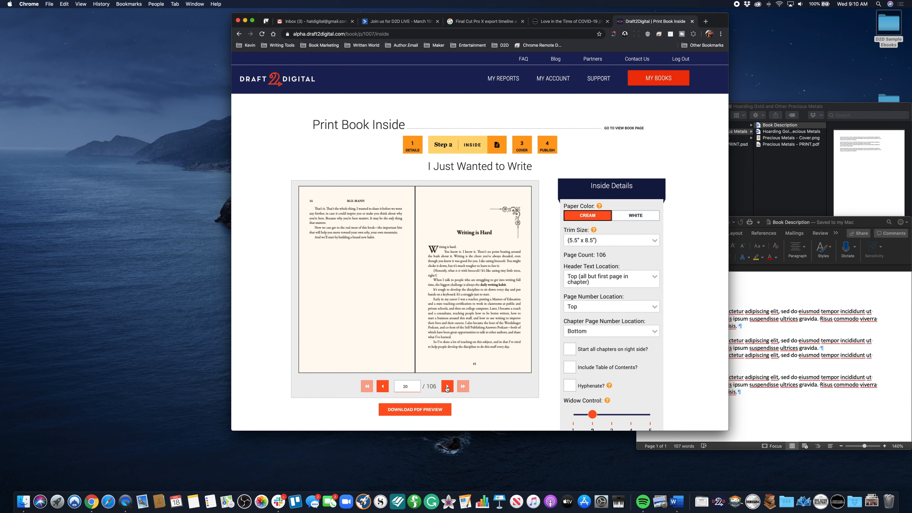
Step: Page back in the book preview to the opening page of the "I just wanted to write" chapter
{"action": "left_click", "coordinate": [383, 386]}
{"action": "left_click", "coordinate": [384, 386]}
{"action": "left_click", "coordinate": [383, 387]}
{"action": "left_click", "coordinate": [383, 386]}
{"action": "left_click", "coordinate": [383, 386]}
{"action": "left_click", "coordinate": [384, 386]}
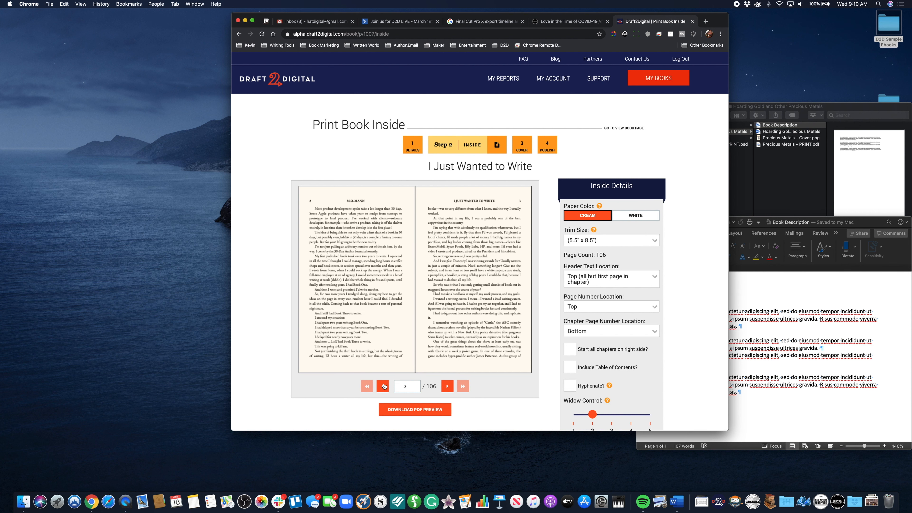
{"action": "left_click", "coordinate": [384, 386]}
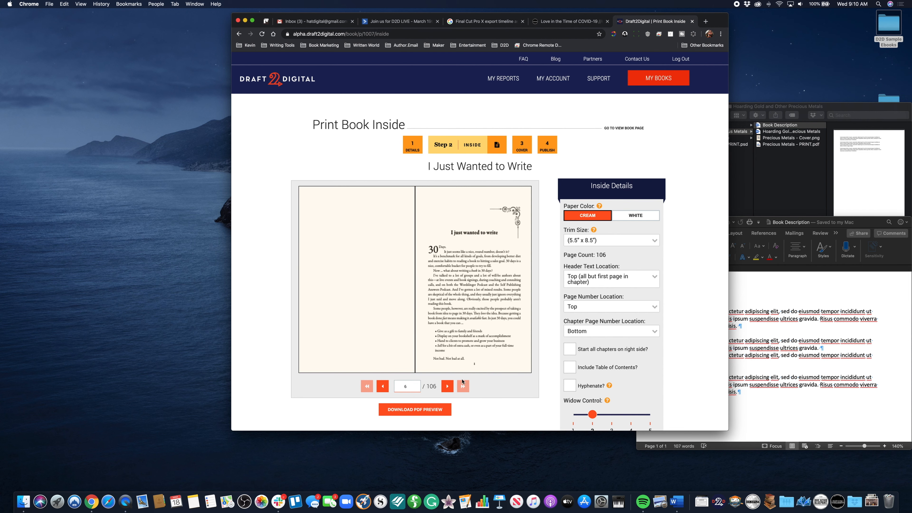
Step: Download the PDF preview of the book interior and open the downloaded file
{"action": "scroll", "coordinate": [483, 368], "scroll_direction": "down", "scroll_amount": 2}
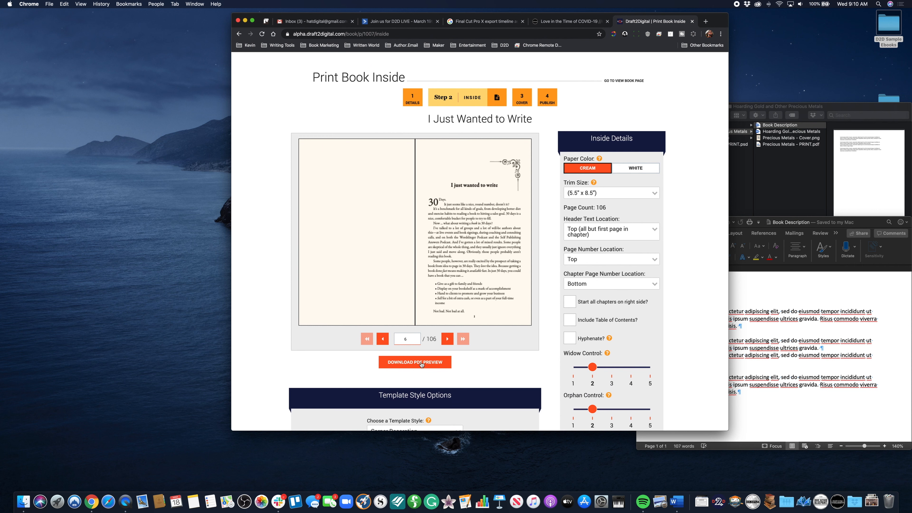
{"action": "left_click", "coordinate": [422, 363]}
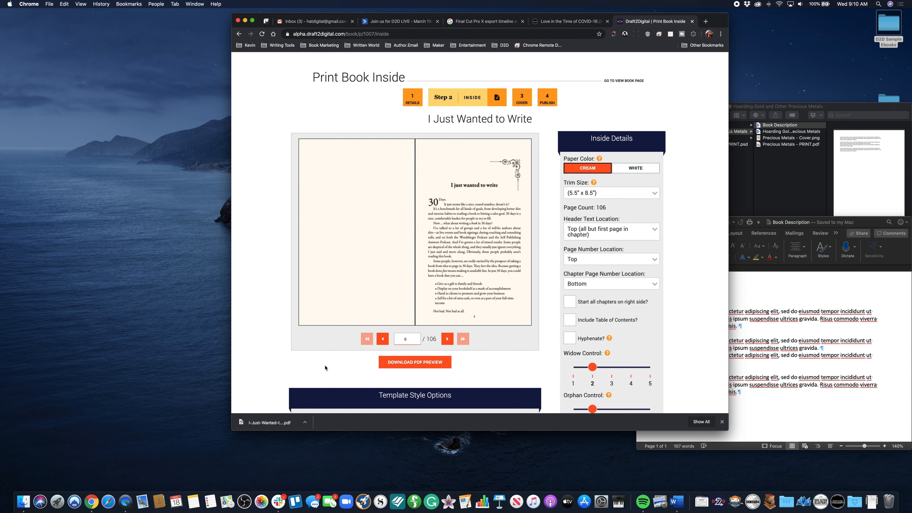
{"action": "left_click", "coordinate": [264, 423]}
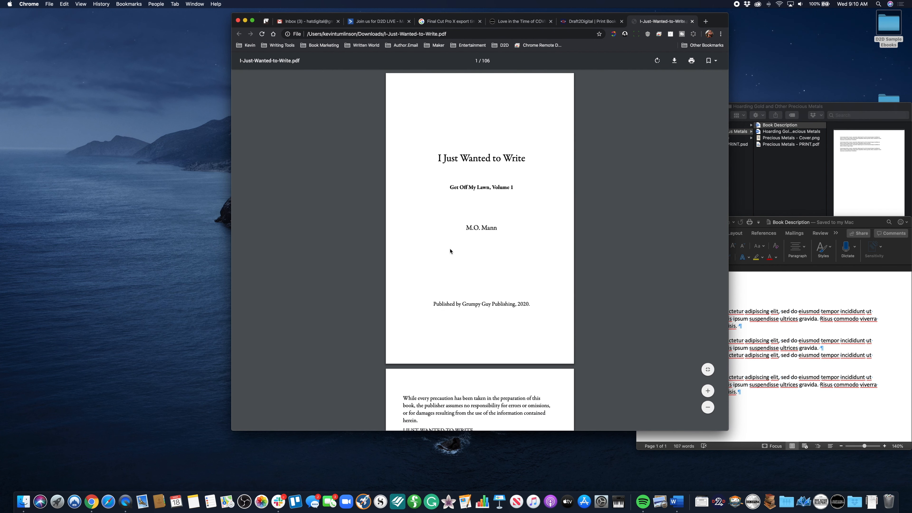
Step: Examine the PDF's front matter, first chapter opening, and the headers and page numbers on the following pages
{"action": "scroll", "coordinate": [448, 253], "scroll_direction": "down", "scroll_amount": 10}
{"action": "scroll", "coordinate": [450, 251], "scroll_direction": "down", "scroll_amount": 5}
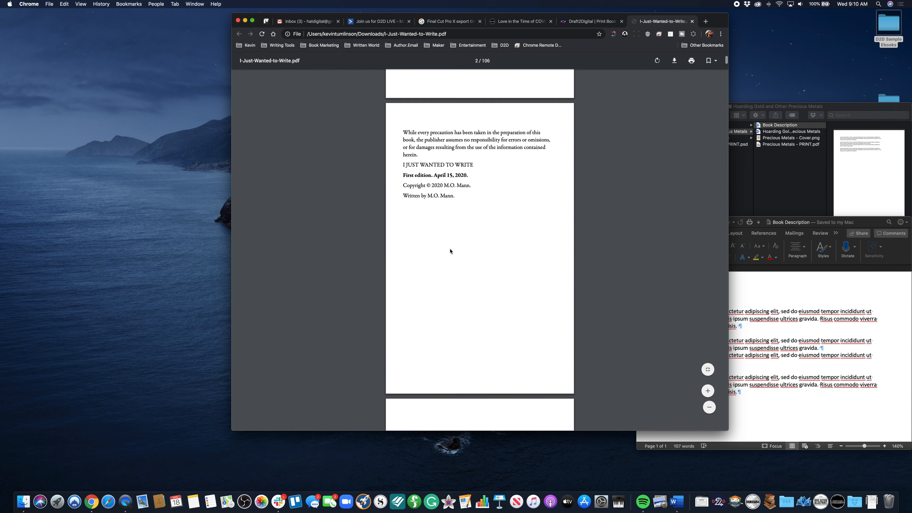
{"action": "scroll", "coordinate": [450, 251], "scroll_direction": "down", "scroll_amount": 10}
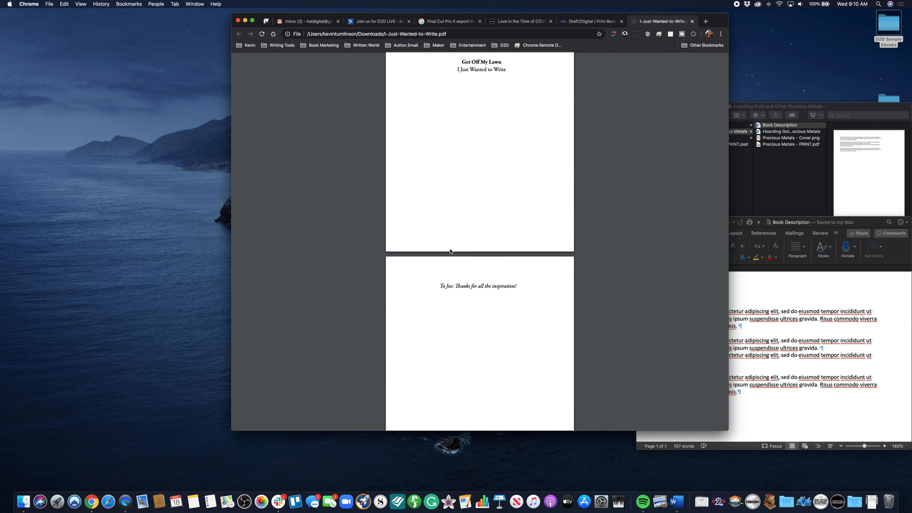
{"action": "scroll", "coordinate": [449, 251], "scroll_direction": "down", "scroll_amount": 12}
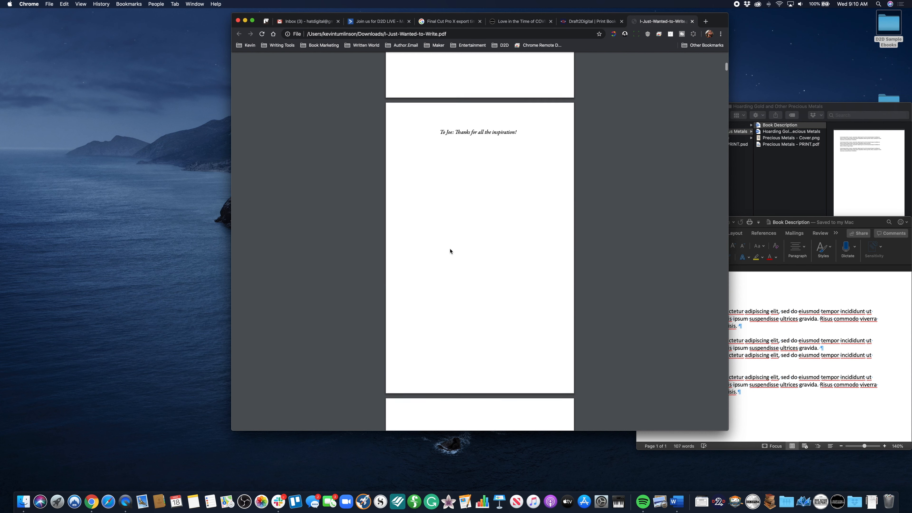
{"action": "scroll", "coordinate": [450, 251], "scroll_direction": "down", "scroll_amount": 10}
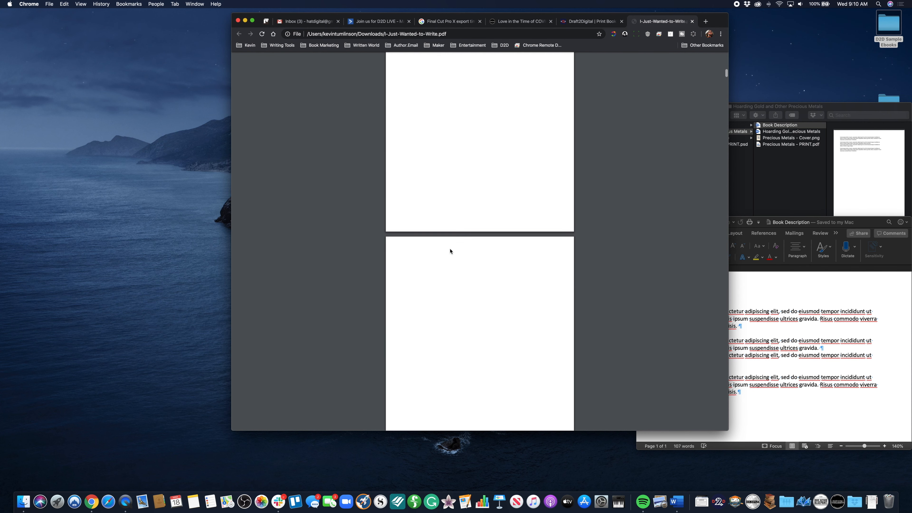
{"action": "scroll", "coordinate": [450, 251], "scroll_direction": "down", "scroll_amount": 7}
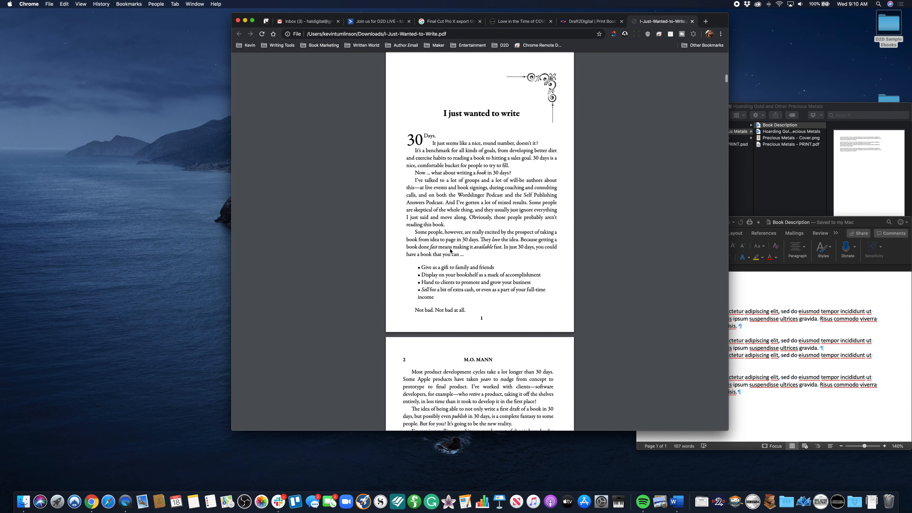
{"action": "scroll", "coordinate": [449, 251], "scroll_direction": "down", "scroll_amount": 3}
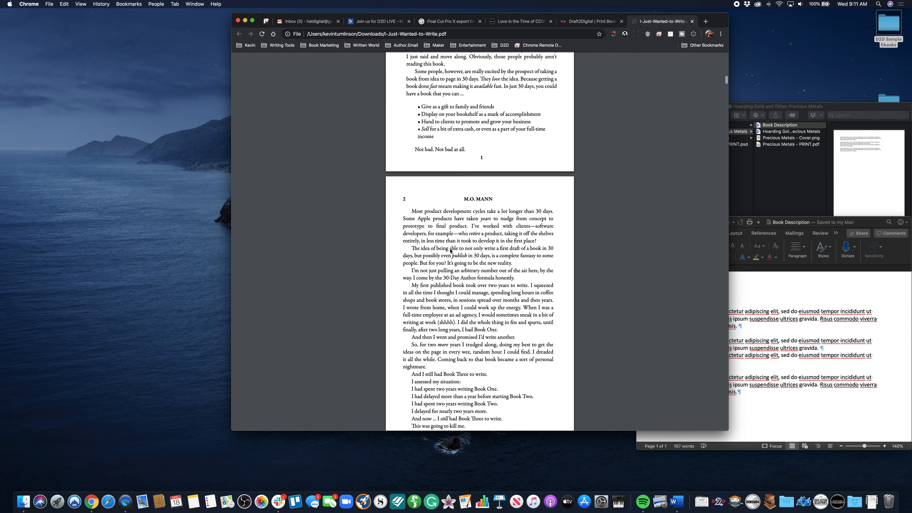
{"action": "scroll", "coordinate": [450, 251], "scroll_direction": "down", "scroll_amount": 10}
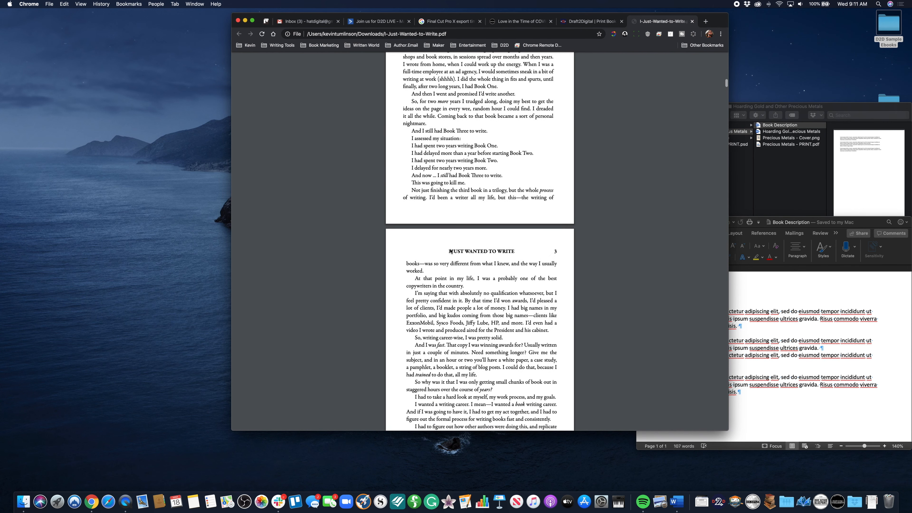
{"action": "scroll", "coordinate": [450, 251], "scroll_direction": "down", "scroll_amount": 7}
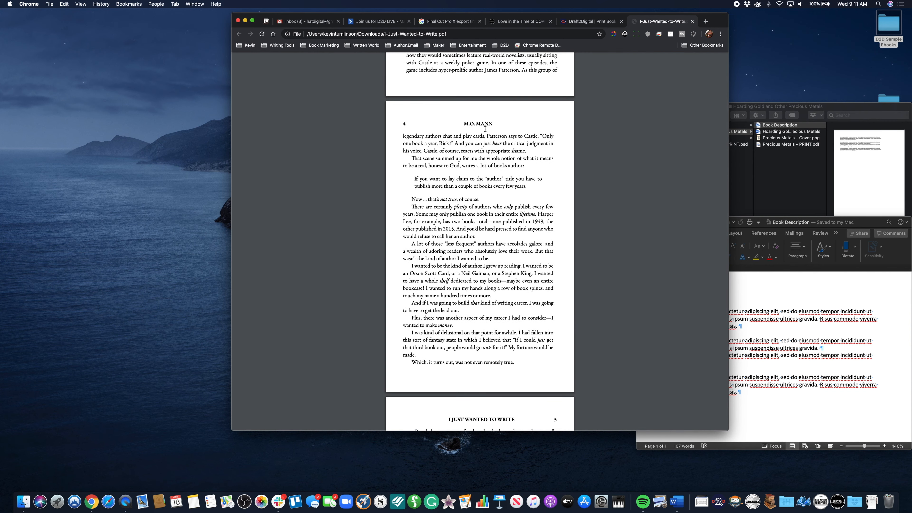
Step: Examine the PDF from page 4 through the "You can skip this chapter" opening, checking running headers, page numbers and chapter starts
{"action": "scroll", "coordinate": [485, 129], "scroll_direction": "down", "scroll_amount": 1}
{"action": "scroll", "coordinate": [488, 255], "scroll_direction": "down", "scroll_amount": 1}
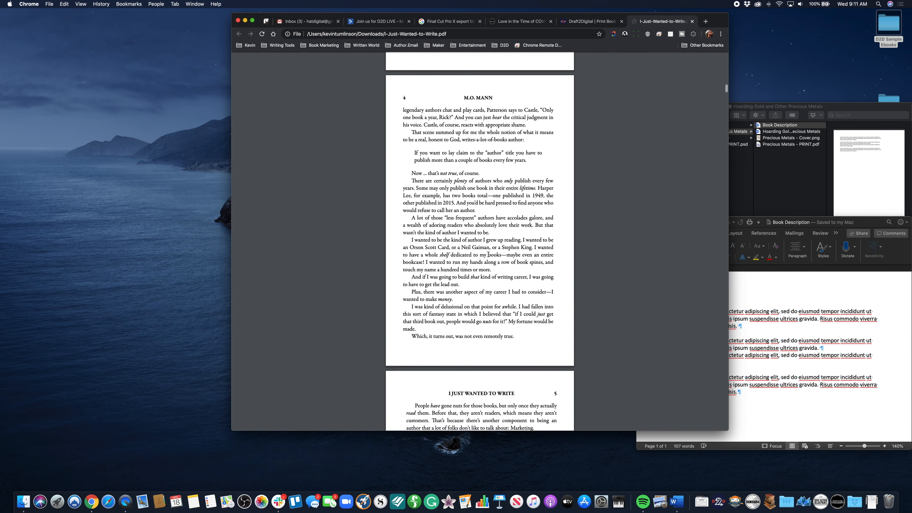
{"action": "scroll", "coordinate": [485, 293], "scroll_direction": "down", "scroll_amount": 4}
{"action": "scroll", "coordinate": [484, 293], "scroll_direction": "down", "scroll_amount": 12}
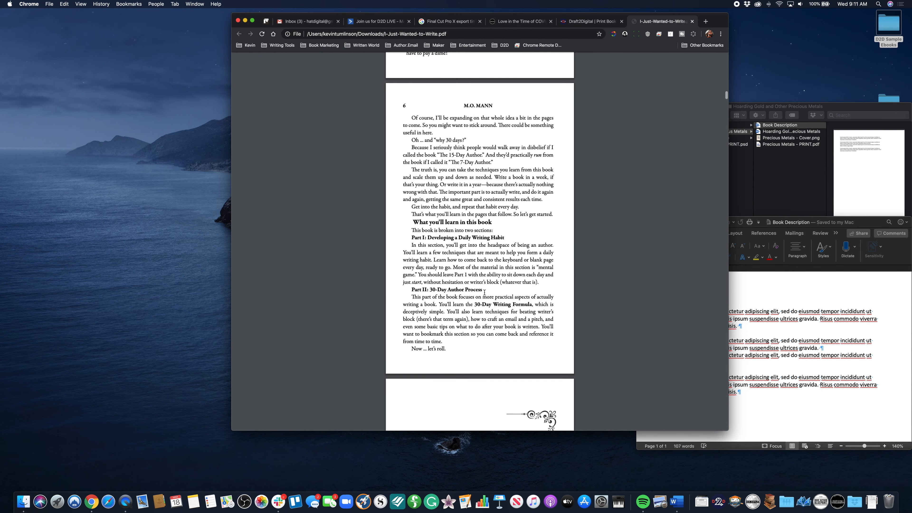
{"action": "scroll", "coordinate": [484, 293], "scroll_direction": "down", "scroll_amount": 8}
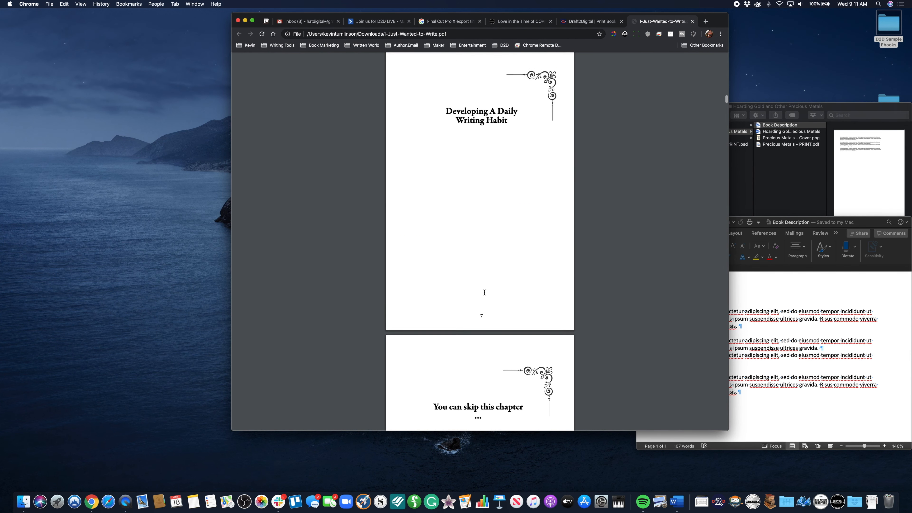
{"action": "scroll", "coordinate": [485, 293], "scroll_direction": "down", "scroll_amount": 4}
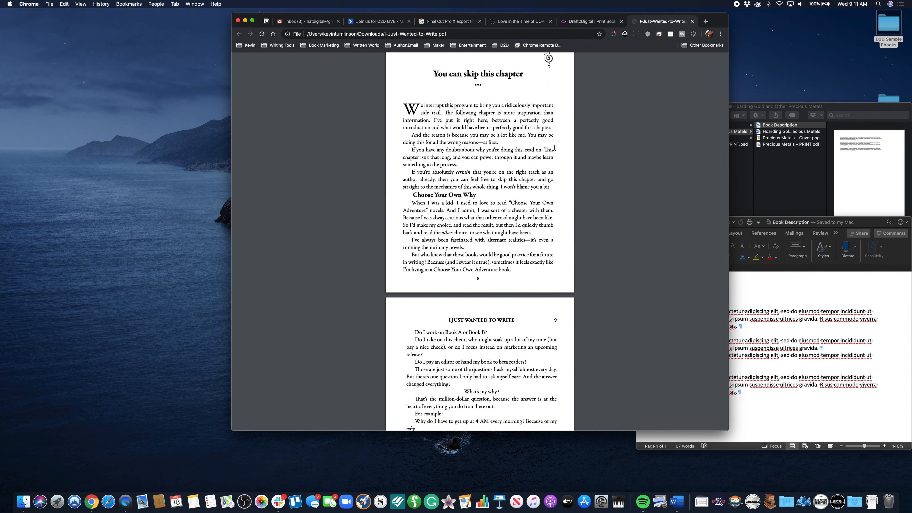
{"action": "scroll", "coordinate": [554, 148], "scroll_direction": "down", "scroll_amount": 1}
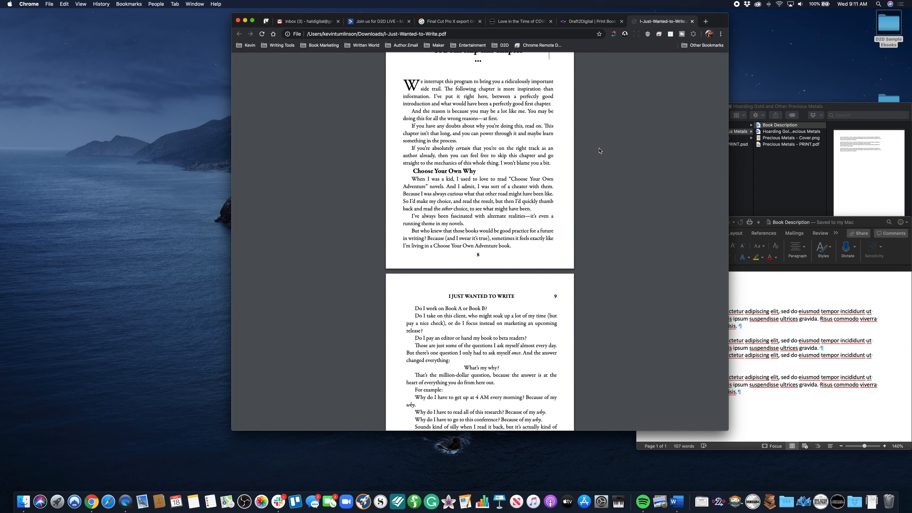
Step: Return to the Draft2Digital Print Book Inside page and look at the available template styles
{"action": "left_click", "coordinate": [577, 23]}
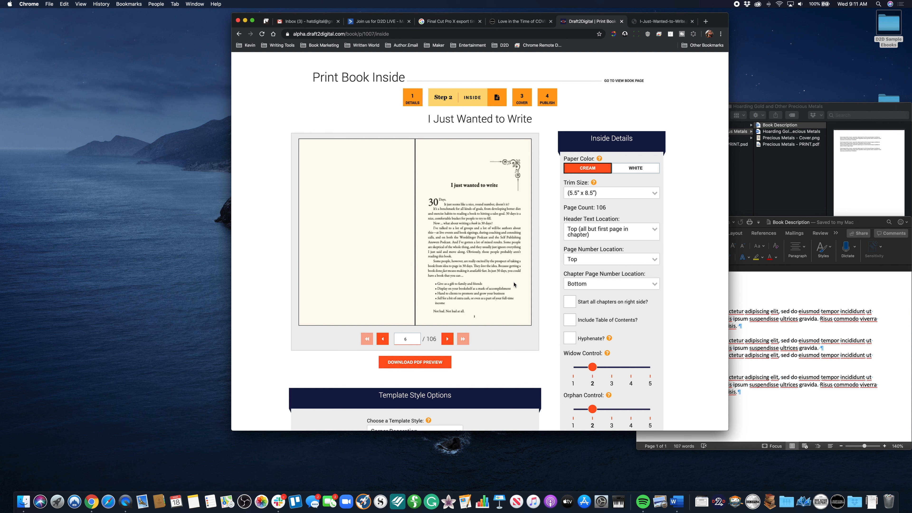
{"action": "scroll", "coordinate": [513, 285], "scroll_direction": "down", "scroll_amount": 1}
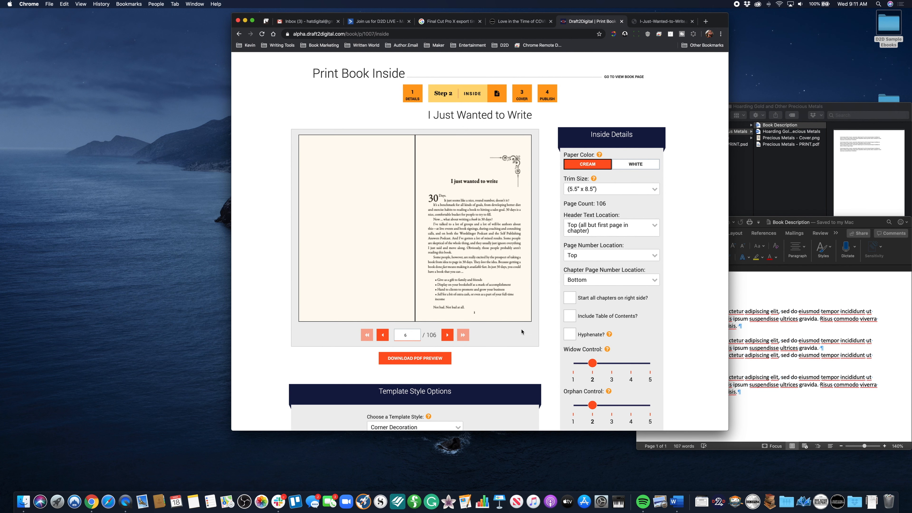
{"action": "scroll", "coordinate": [513, 334], "scroll_direction": "down", "scroll_amount": 5}
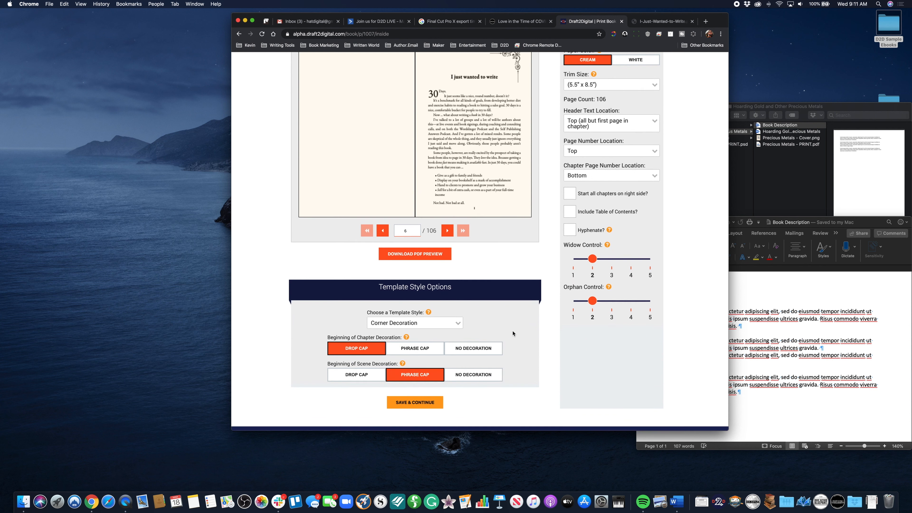
{"action": "scroll", "coordinate": [513, 333], "scroll_direction": "up", "scroll_amount": 3}
{"action": "scroll", "coordinate": [512, 333], "scroll_direction": "down", "scroll_amount": 2}
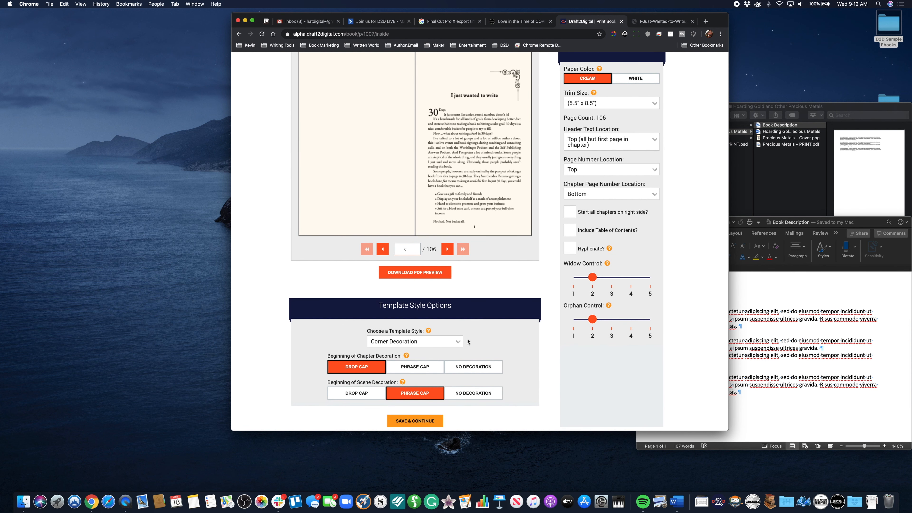
{"action": "left_click", "coordinate": [457, 343]}
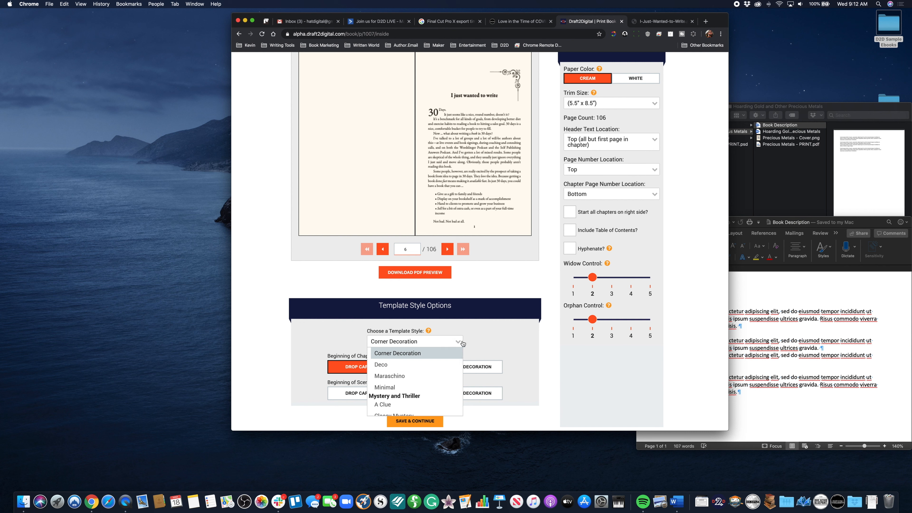
{"action": "left_click", "coordinate": [457, 343]}
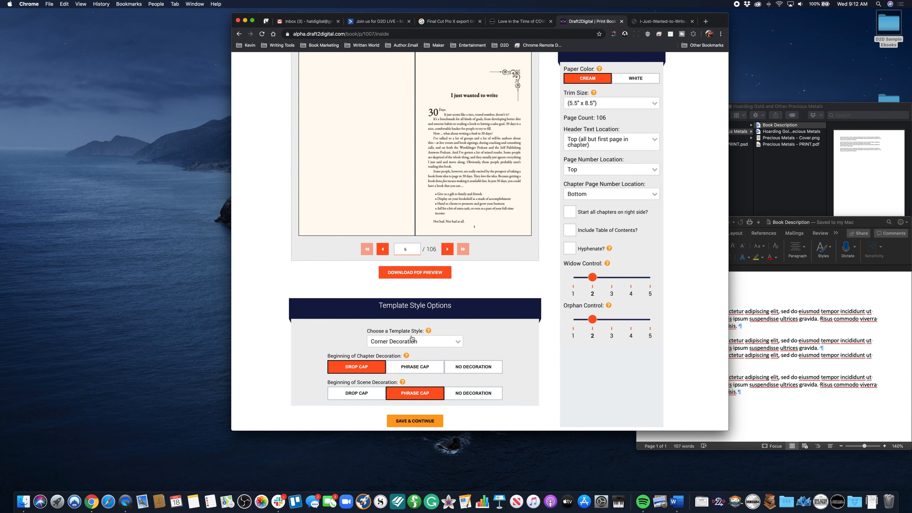
Step: Browse the template styles by genre and apply the non-fiction D2D Block style
{"action": "mouse_move", "coordinate": [429, 332]}
{"action": "left_click", "coordinate": [448, 342]}
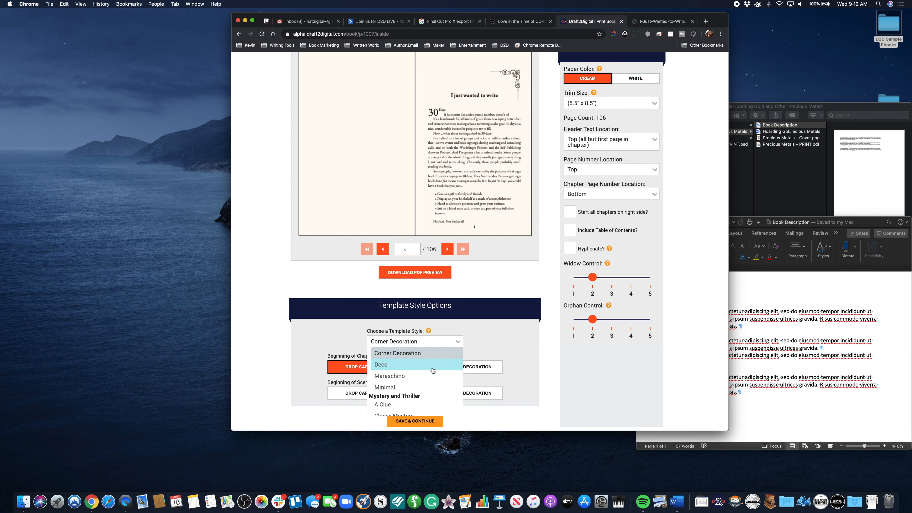
{"action": "scroll", "coordinate": [433, 371], "scroll_direction": "down", "scroll_amount": 5}
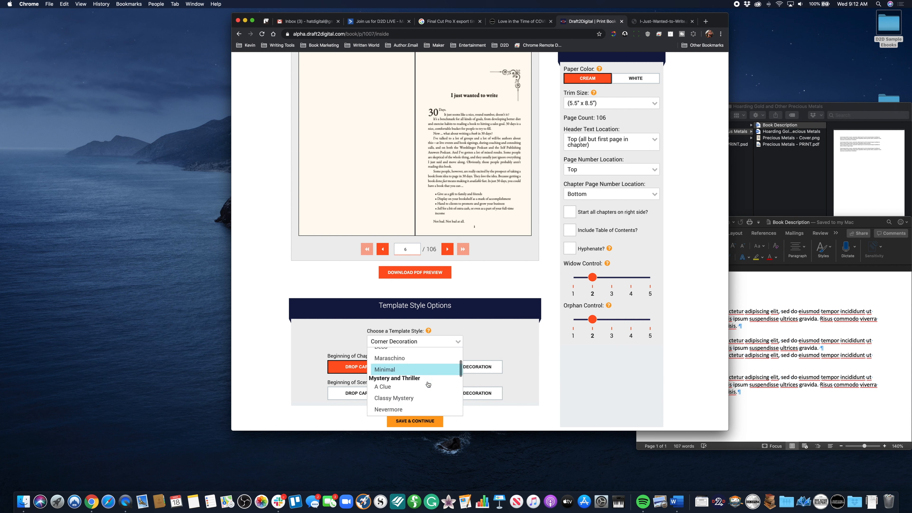
{"action": "scroll", "coordinate": [428, 384], "scroll_direction": "down", "scroll_amount": 4}
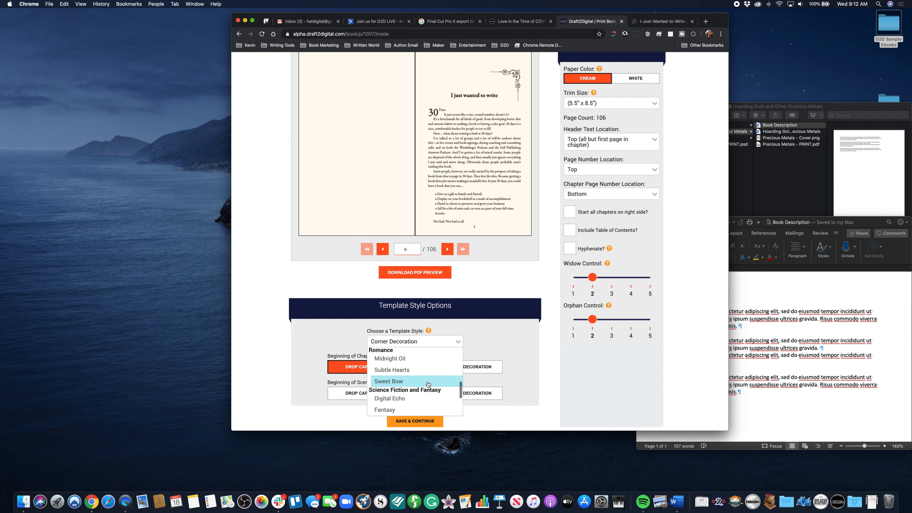
{"action": "scroll", "coordinate": [429, 384], "scroll_direction": "down", "scroll_amount": 3}
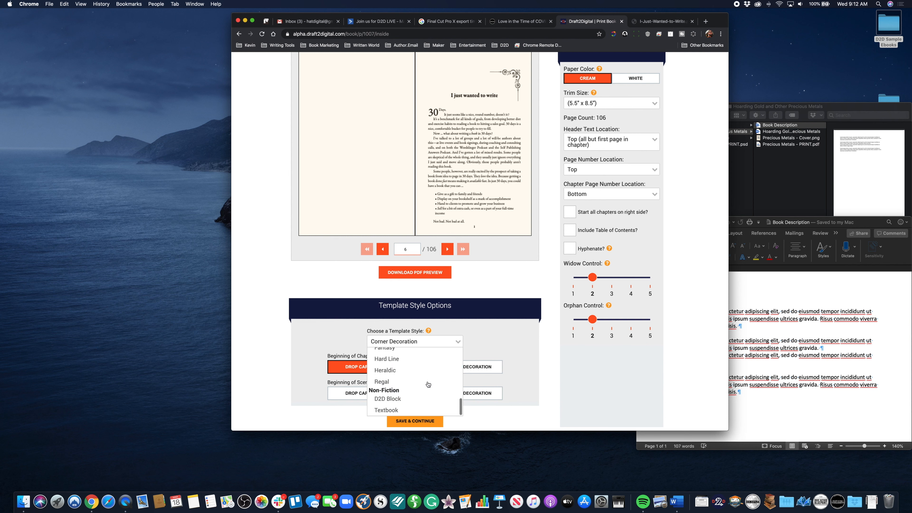
{"action": "scroll", "coordinate": [429, 385], "scroll_direction": "up", "scroll_amount": 2}
{"action": "scroll", "coordinate": [428, 384], "scroll_direction": "down", "scroll_amount": 2}
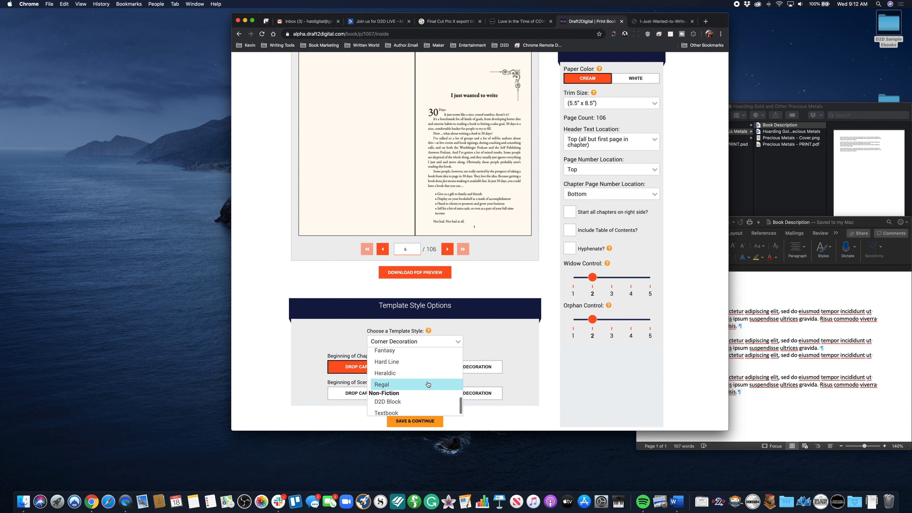
{"action": "left_click", "coordinate": [416, 405]}
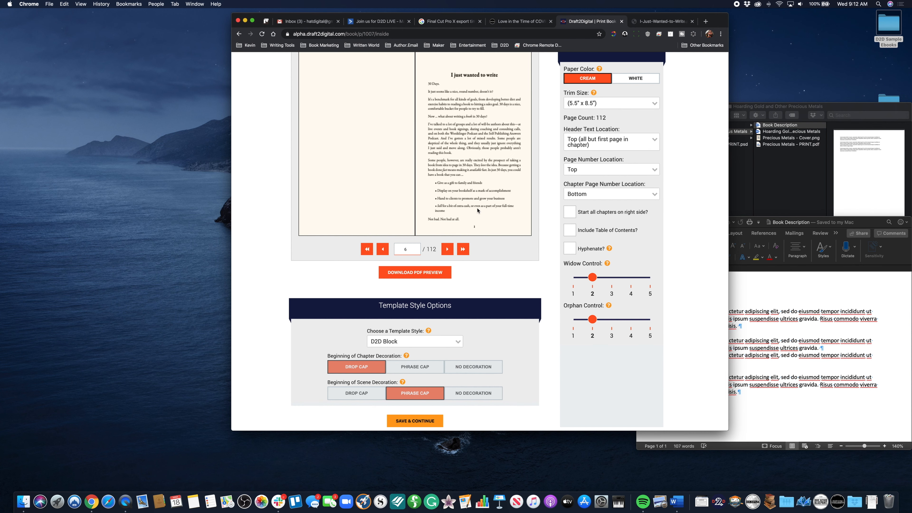
Step: Check the D2D Block chapter opening and following spread in the preview, and read the help notes on chapter and scene decorations
{"action": "scroll", "coordinate": [477, 210], "scroll_direction": "up", "scroll_amount": 4}
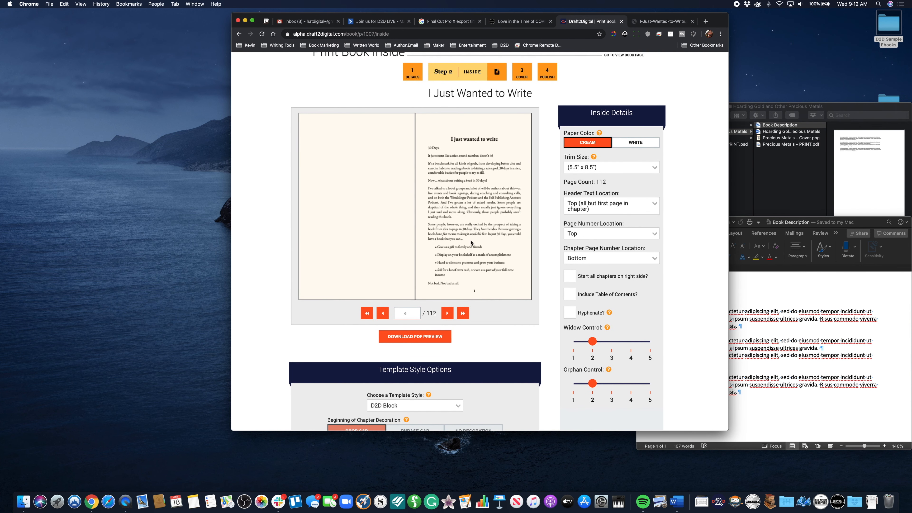
{"action": "left_click", "coordinate": [448, 314]}
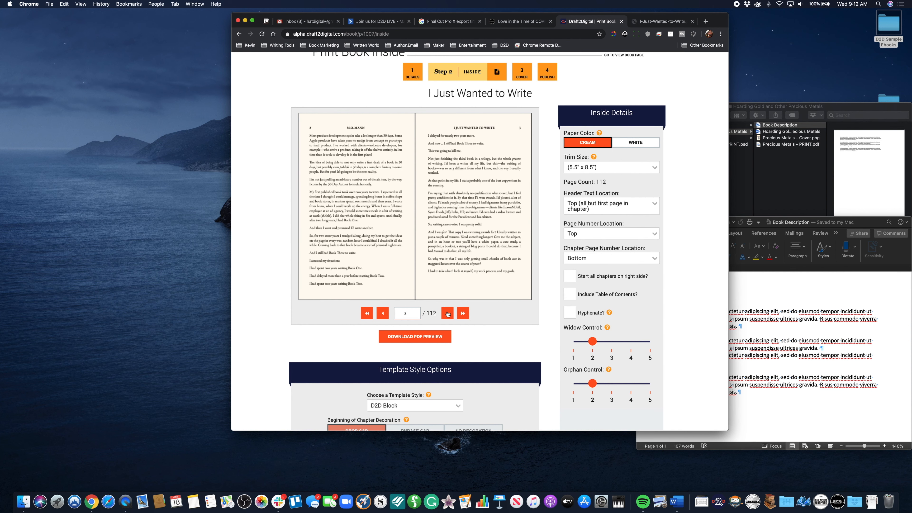
{"action": "left_click", "coordinate": [383, 317]}
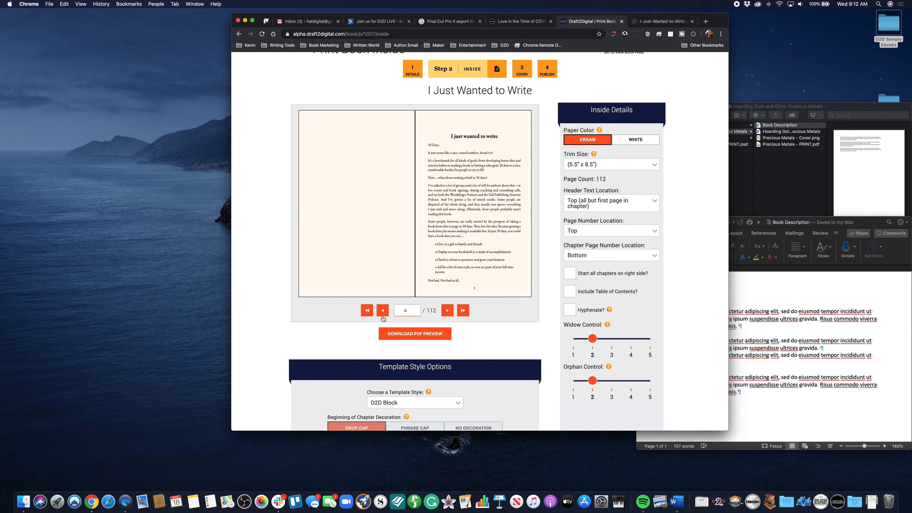
{"action": "scroll", "coordinate": [383, 318], "scroll_direction": "down", "scroll_amount": 9}
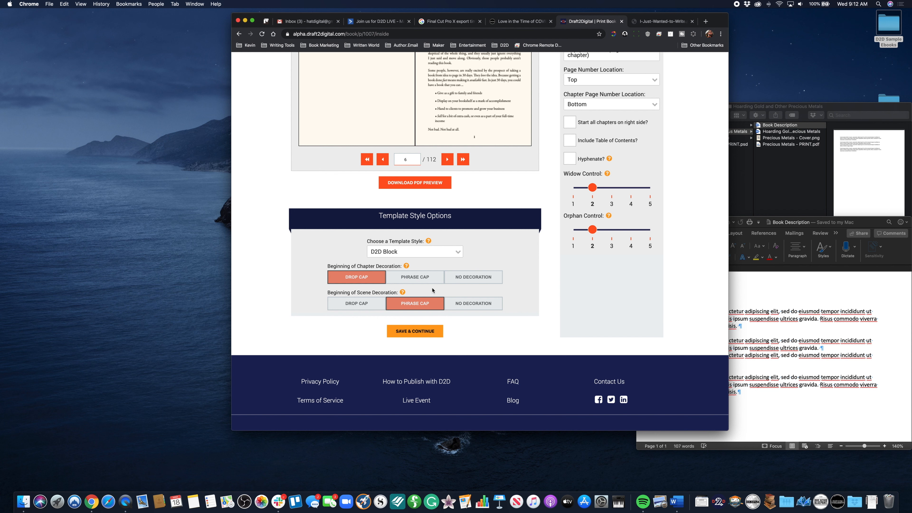
{"action": "mouse_move", "coordinate": [407, 266]}
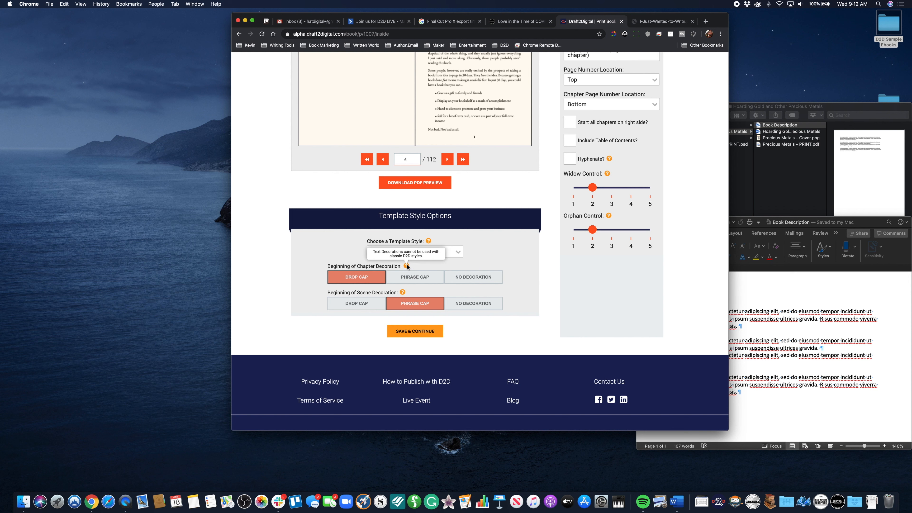
{"action": "mouse_move", "coordinate": [404, 292]}
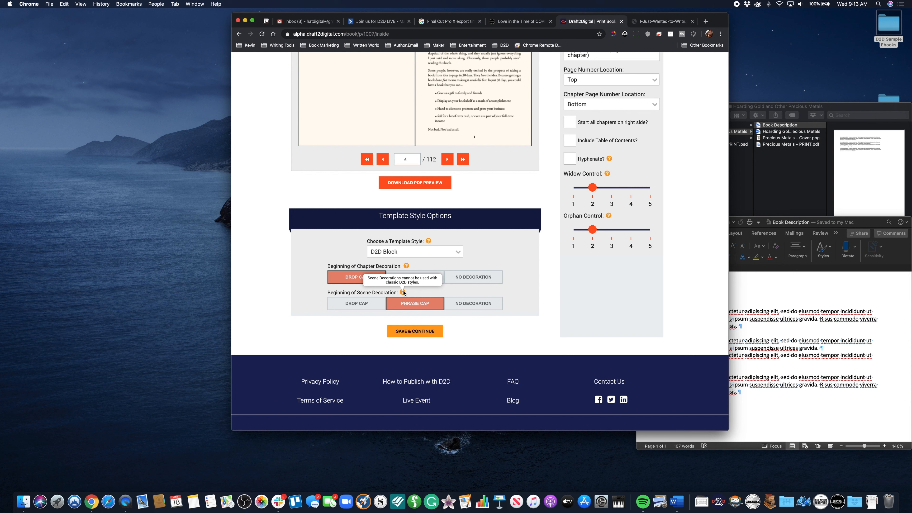
{"action": "mouse_move", "coordinate": [427, 244]}
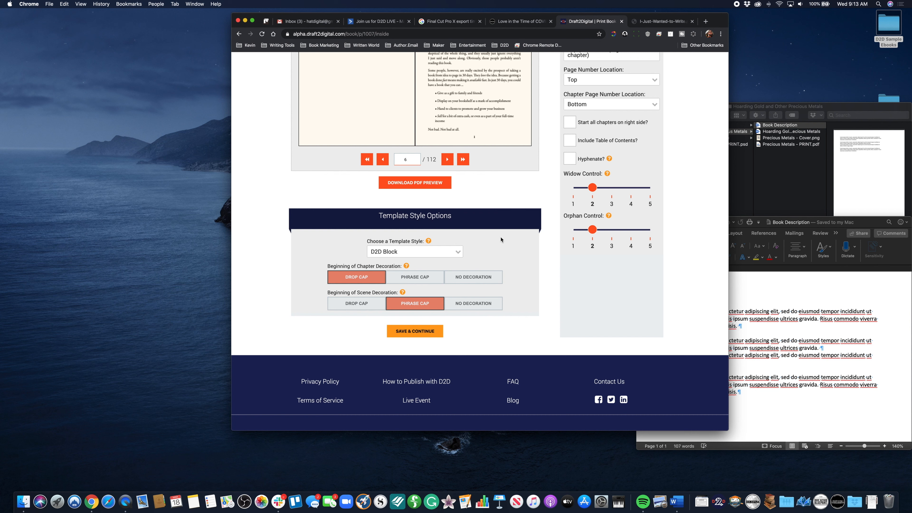
Step: Change the template style to the non-fiction Textbook style
{"action": "left_click", "coordinate": [458, 252]}
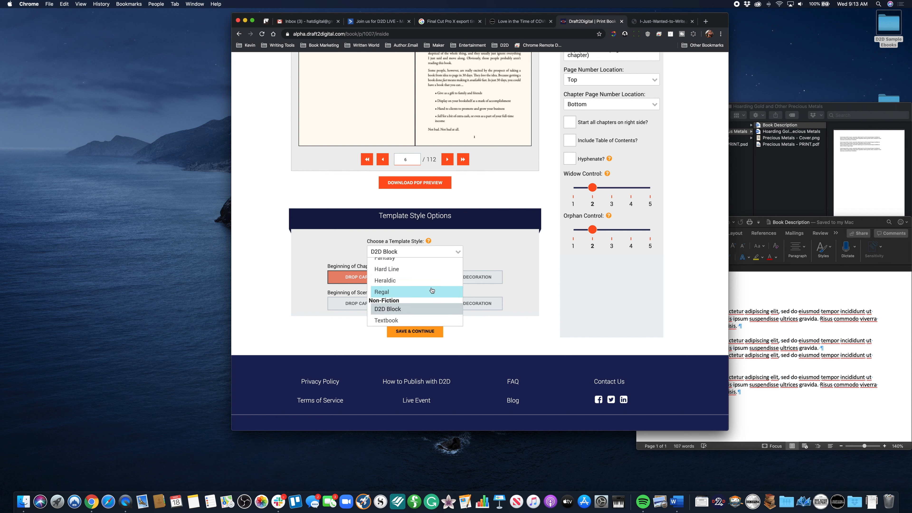
{"action": "scroll", "coordinate": [431, 291], "scroll_direction": "up", "scroll_amount": 1}
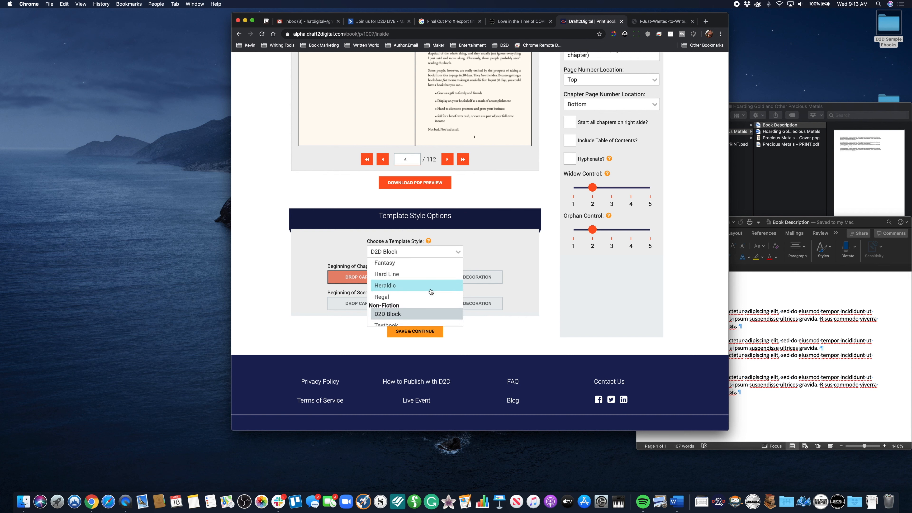
{"action": "scroll", "coordinate": [431, 291], "scroll_direction": "down", "scroll_amount": 1}
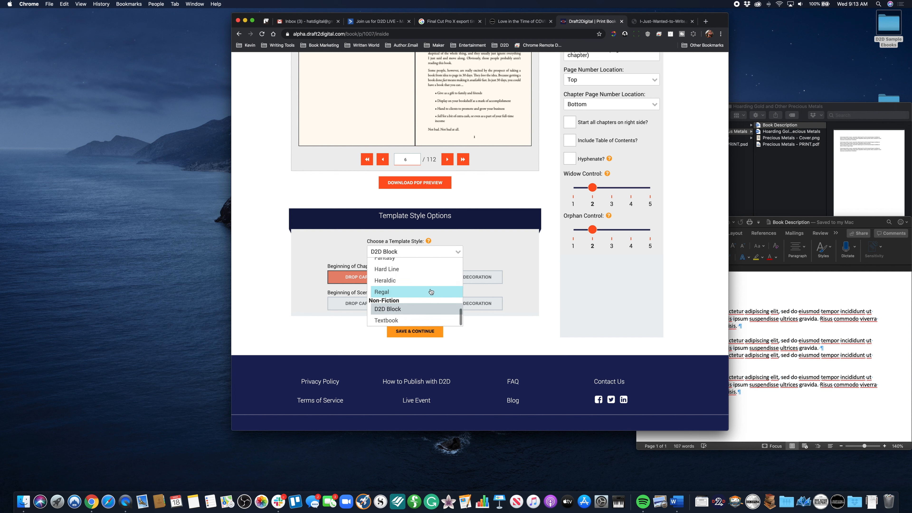
{"action": "left_click", "coordinate": [407, 323]}
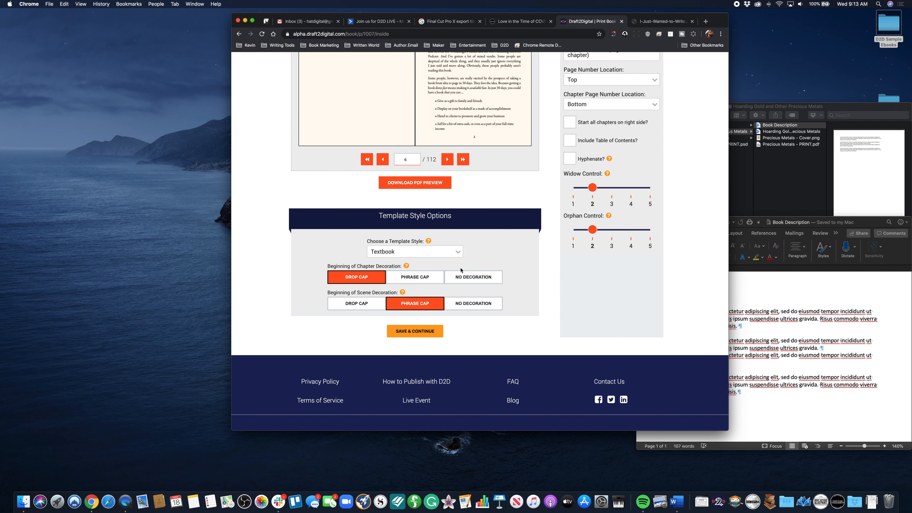
Step: Examine the Textbook chapter opening in the preview and read the help notes for the beginning of chapter and scene decorations
{"action": "scroll", "coordinate": [461, 270], "scroll_direction": "up", "scroll_amount": 10}
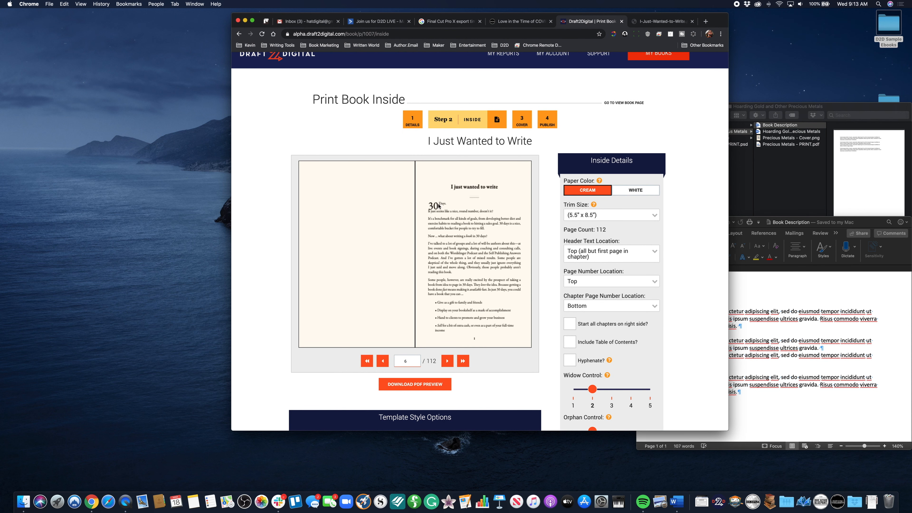
{"action": "scroll", "coordinate": [472, 265], "scroll_direction": "down", "scroll_amount": 1}
{"action": "scroll", "coordinate": [472, 265], "scroll_direction": "down", "scroll_amount": 8}
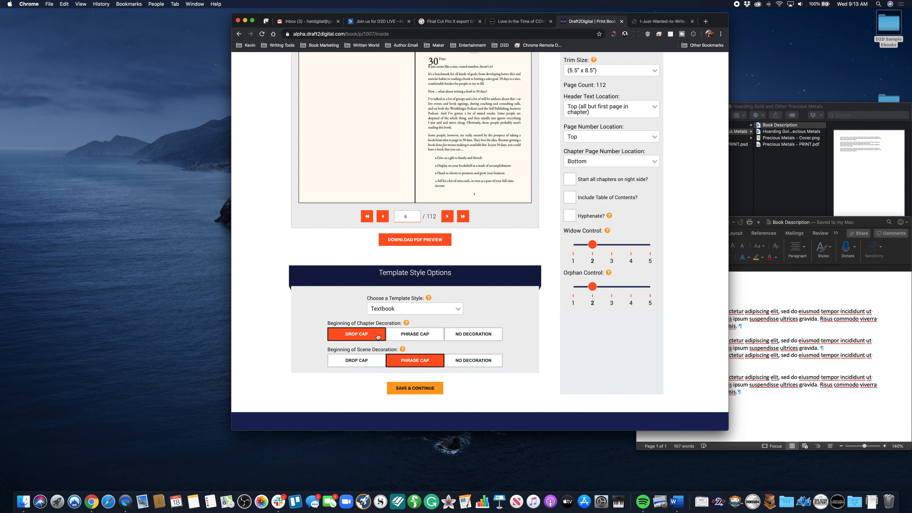
{"action": "scroll", "coordinate": [493, 144], "scroll_direction": "up", "scroll_amount": 3}
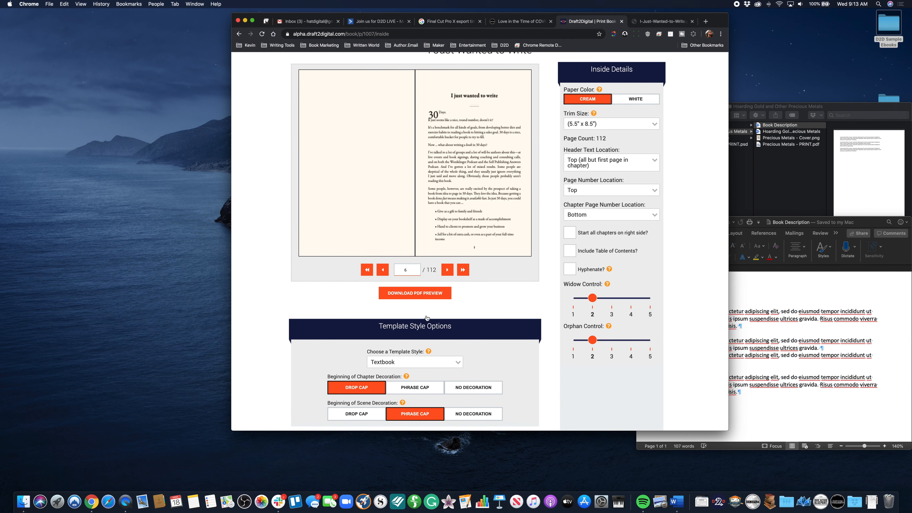
{"action": "mouse_move", "coordinate": [407, 377]}
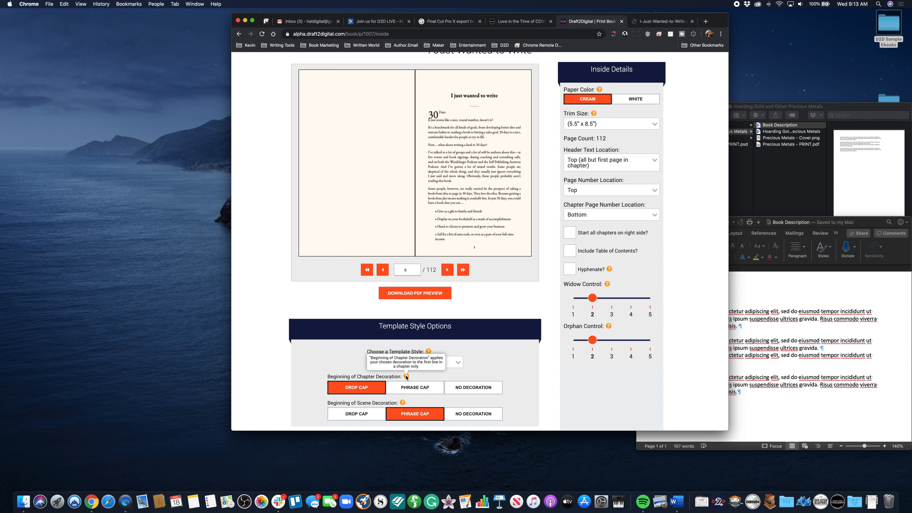
{"action": "scroll", "coordinate": [407, 376], "scroll_direction": "down", "scroll_amount": 3}
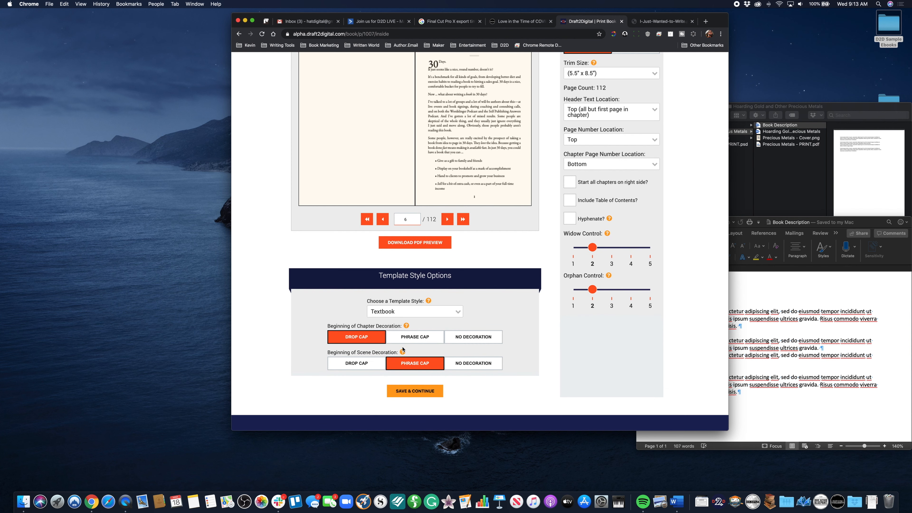
{"action": "mouse_move", "coordinate": [402, 353]}
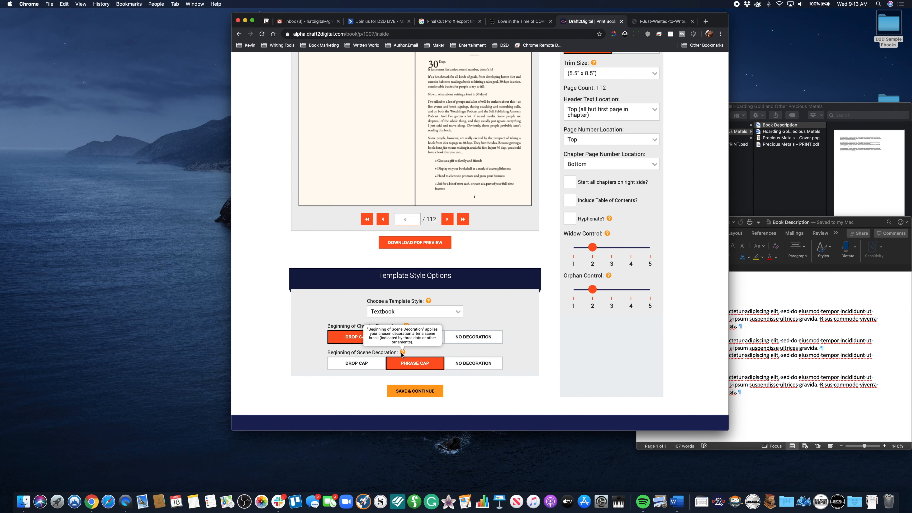
{"action": "scroll", "coordinate": [467, 337], "scroll_direction": "up", "scroll_amount": 2}
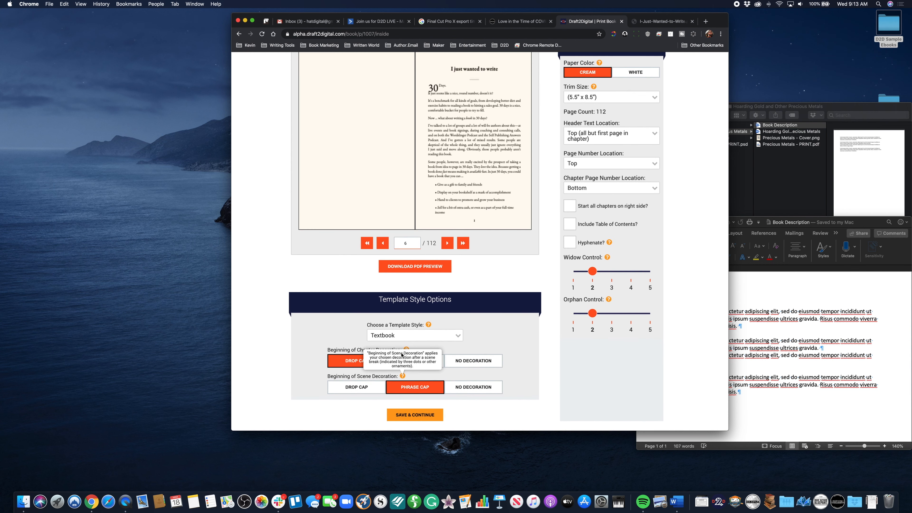
Step: Check the Textbook chapter opening in the preview and set the beginning of chapter decoration to Phrase Cap
{"action": "scroll", "coordinate": [500, 326], "scroll_direction": "up", "scroll_amount": 5}
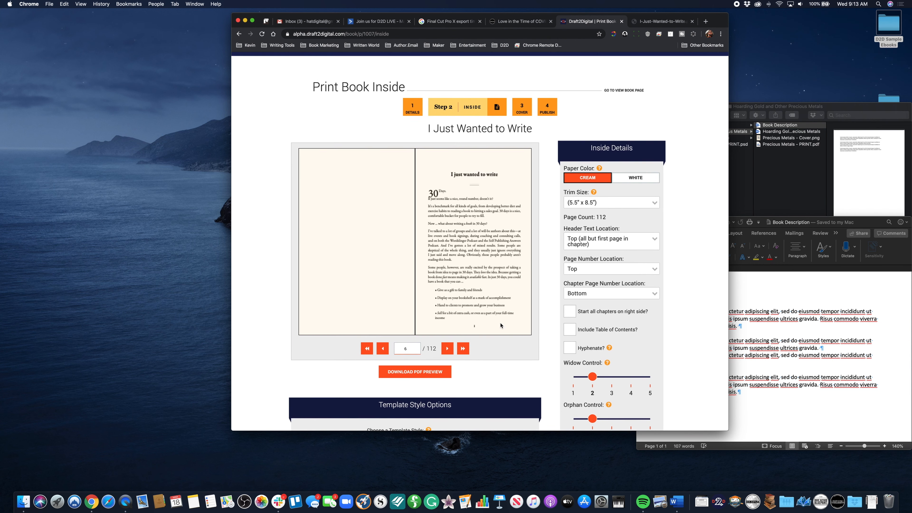
{"action": "scroll", "coordinate": [461, 240], "scroll_direction": "down", "scroll_amount": 2}
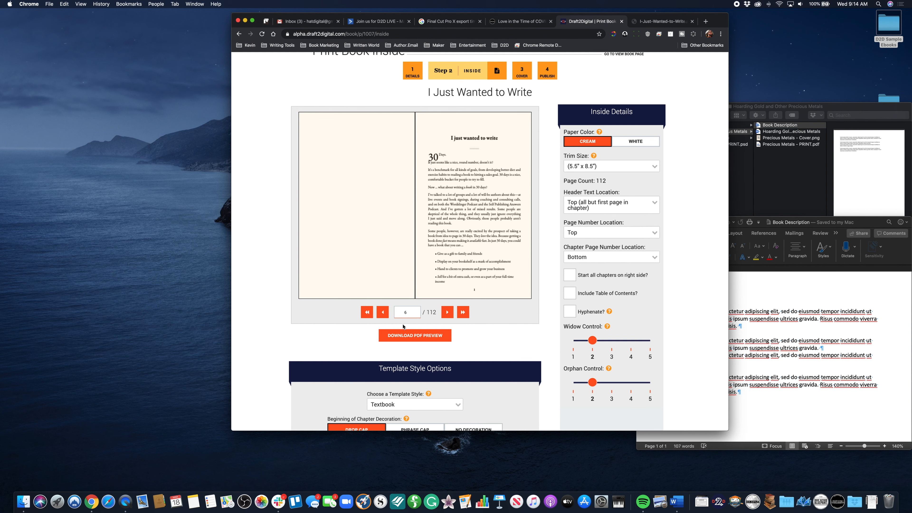
{"action": "scroll", "coordinate": [403, 326], "scroll_direction": "down", "scroll_amount": 4}
{"action": "left_click", "coordinate": [412, 370]}
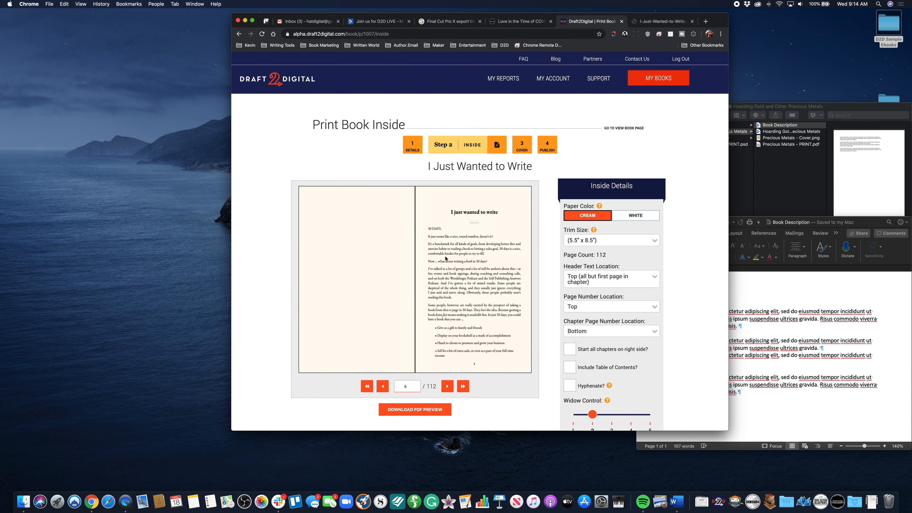
Step: Set the beginning of scene decoration to Drop Cap, keeping the Textbook template style
{"action": "scroll", "coordinate": [441, 237], "scroll_direction": "down", "scroll_amount": 5}
{"action": "scroll", "coordinate": [445, 259], "scroll_direction": "down", "scroll_amount": 3}
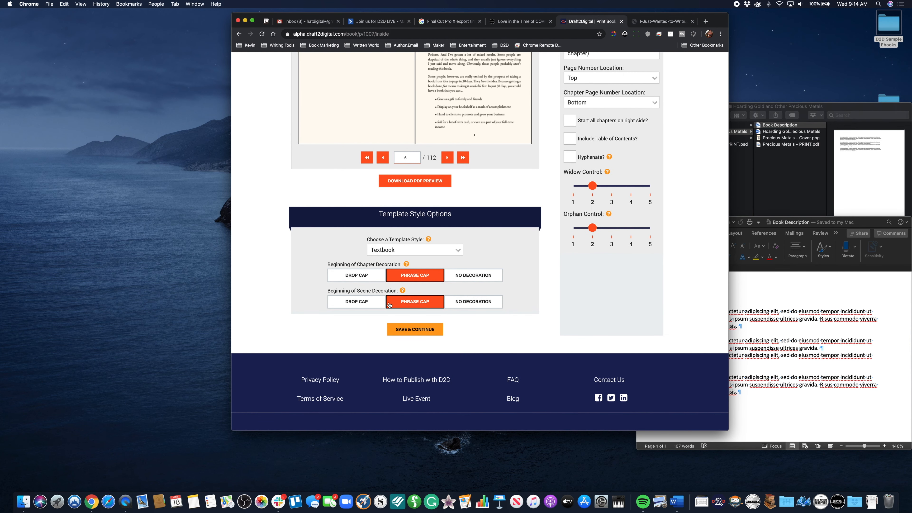
{"action": "left_click", "coordinate": [361, 303]}
{"action": "mouse_move", "coordinate": [407, 264]}
{"action": "scroll", "coordinate": [415, 258], "scroll_direction": "up", "scroll_amount": 3}
{"action": "scroll", "coordinate": [415, 258], "scroll_direction": "up", "scroll_amount": 1}
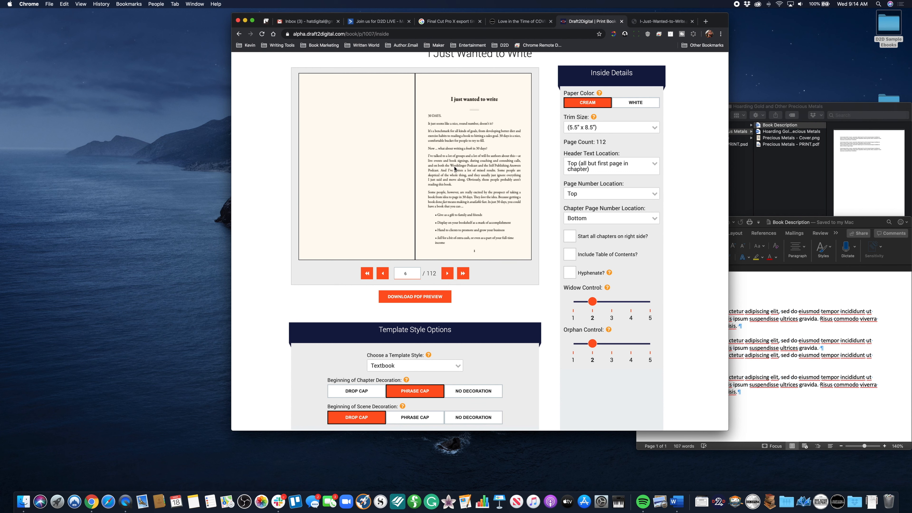
Step: Page forward through the preview to the "You can skip this chapter" opening, checking the decorations, and return to the first chapter's opening
{"action": "left_click", "coordinate": [449, 274]}
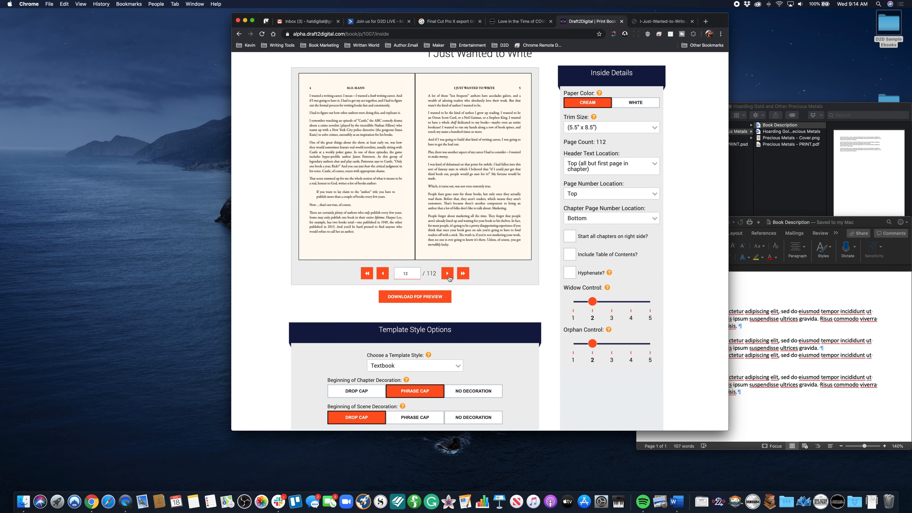
{"action": "left_click", "coordinate": [448, 275]}
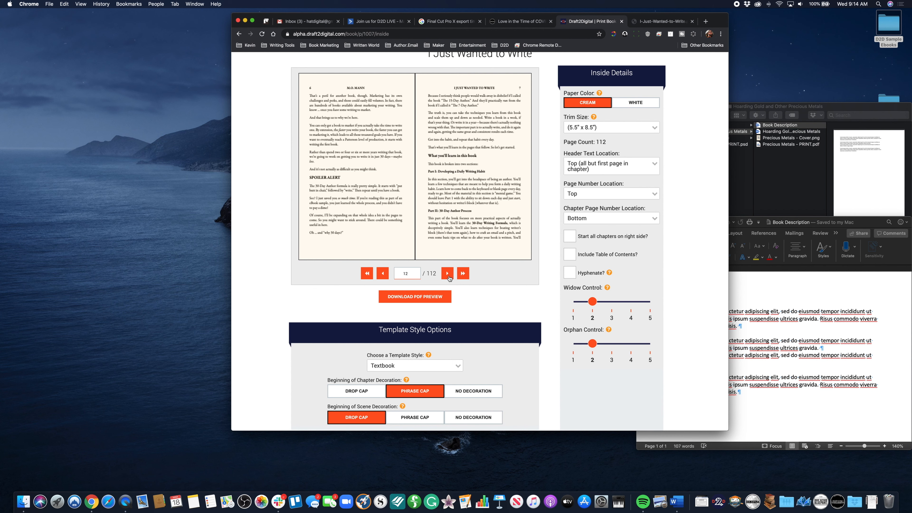
{"action": "left_click", "coordinate": [447, 274]}
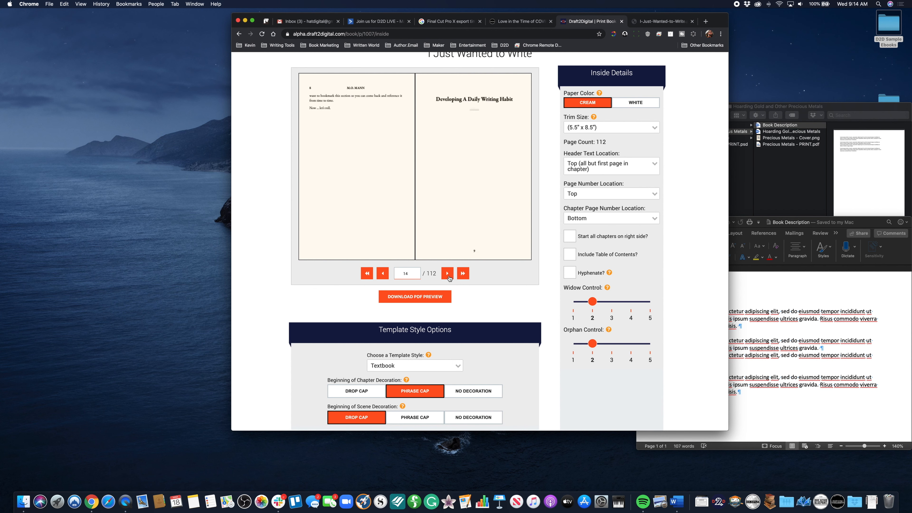
{"action": "left_click", "coordinate": [448, 274]}
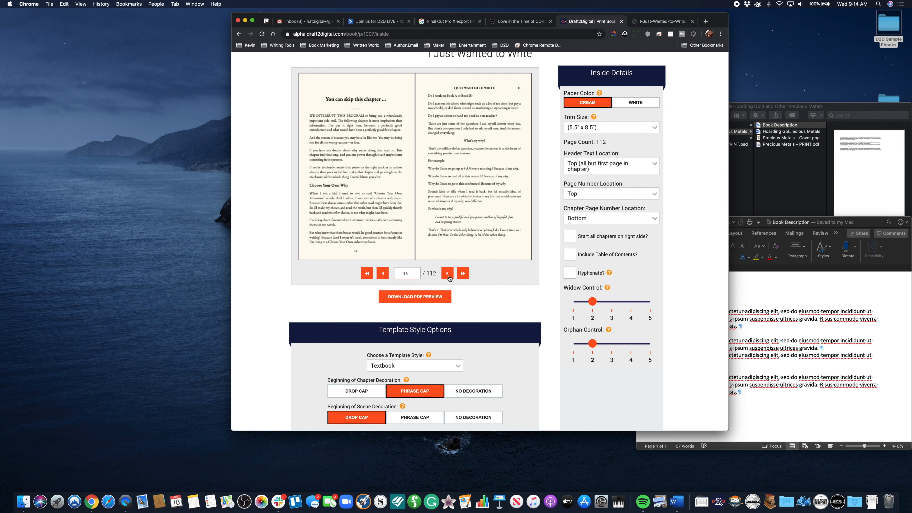
{"action": "left_click", "coordinate": [382, 274]}
{"action": "left_click", "coordinate": [382, 275]}
{"action": "left_click", "coordinate": [383, 274]}
{"action": "left_click", "coordinate": [382, 274]}
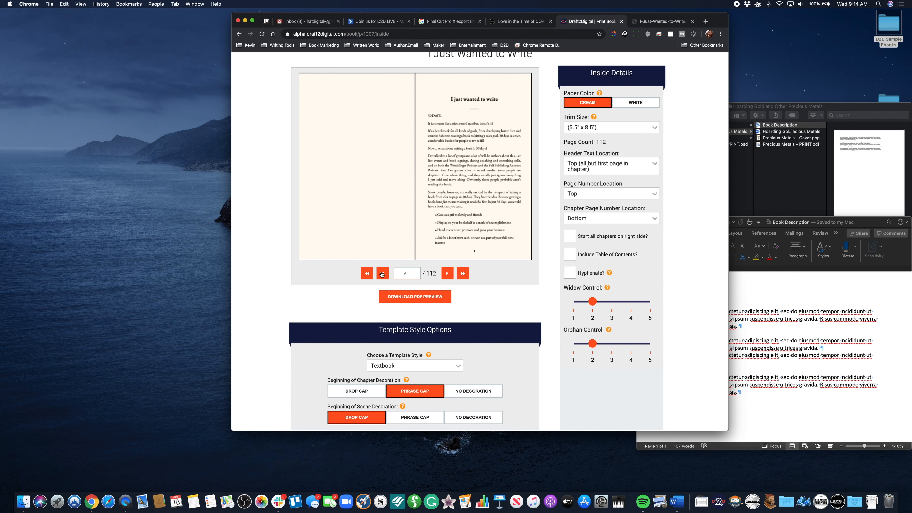
Step: Set the beginning of scene decoration to Phrase Cap in the template style options
{"action": "scroll", "coordinate": [453, 370], "scroll_direction": "down", "scroll_amount": 2}
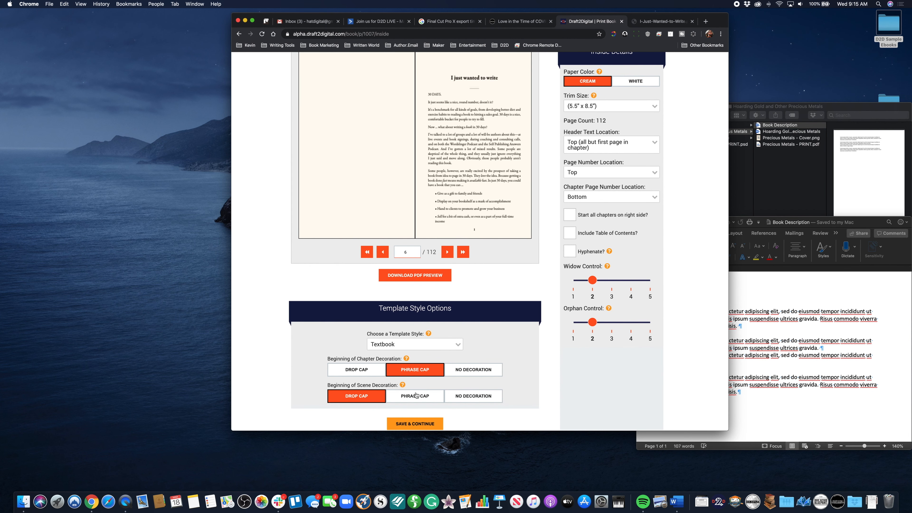
{"action": "left_click", "coordinate": [425, 400]}
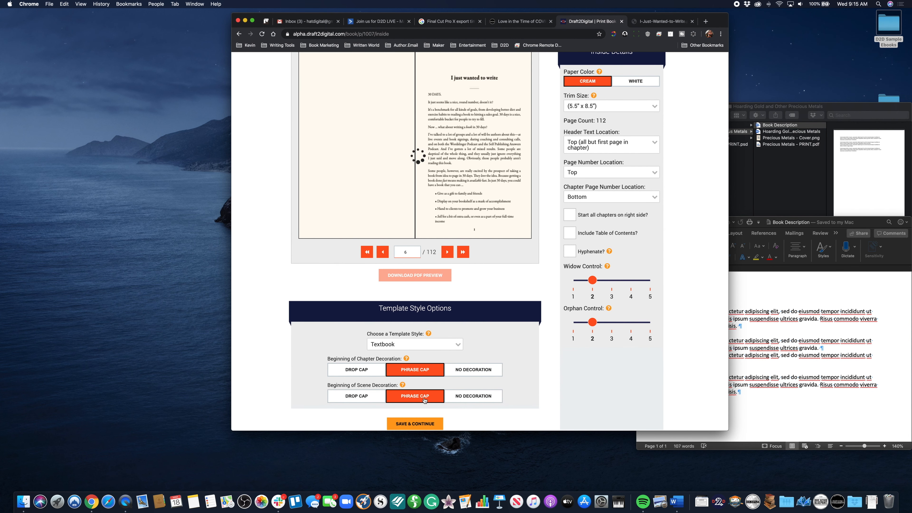
{"action": "scroll", "coordinate": [466, 376], "scroll_direction": "down", "scroll_amount": 1}
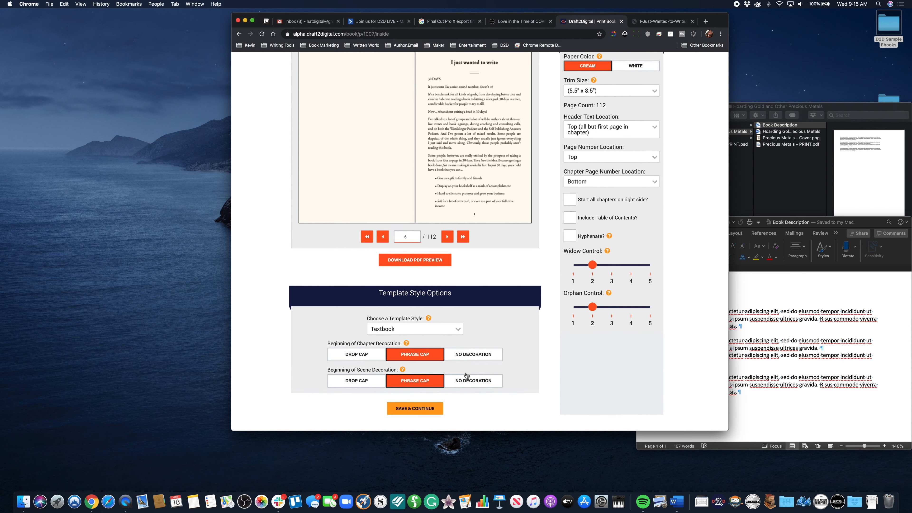
Step: Set the beginning of chapter decoration to No Decoration and check the chapter opening in the preview
{"action": "scroll", "coordinate": [466, 376], "scroll_direction": "up", "scroll_amount": 3}
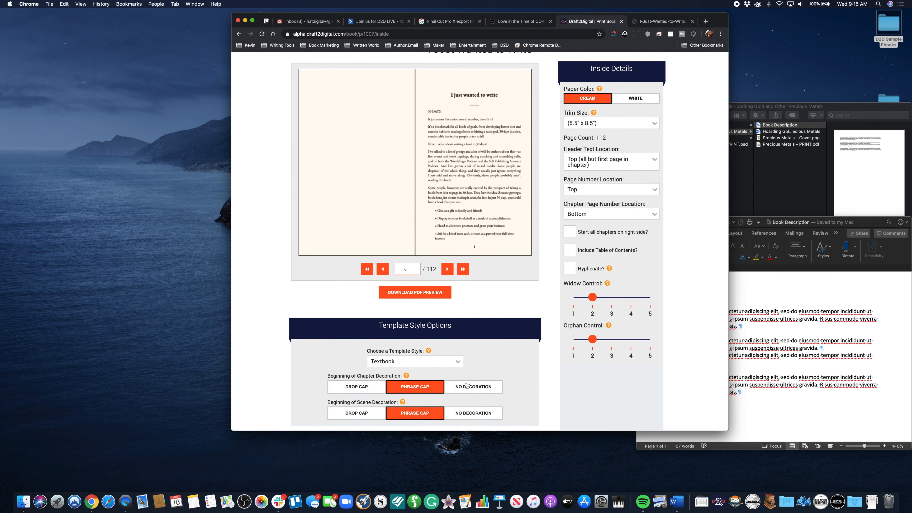
{"action": "left_click", "coordinate": [466, 385]}
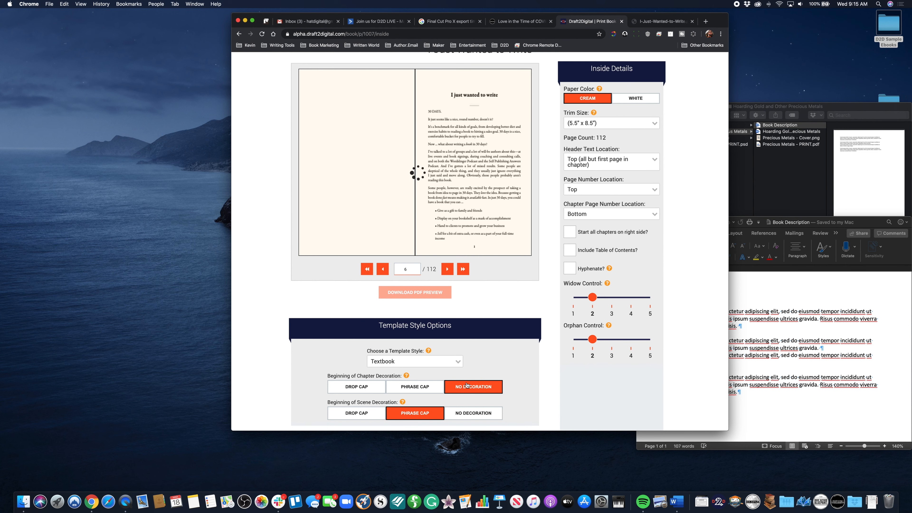
{"action": "scroll", "coordinate": [476, 377], "scroll_direction": "up", "scroll_amount": 1}
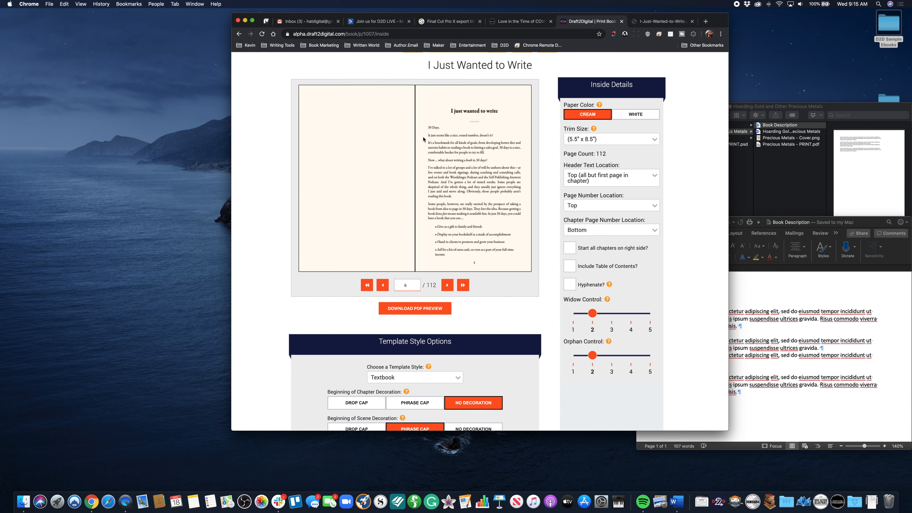
Step: Browse the template styles back to the All-Purpose group and apply the Deco style
{"action": "scroll", "coordinate": [417, 316], "scroll_direction": "down", "scroll_amount": 2}
{"action": "left_click", "coordinate": [417, 317]}
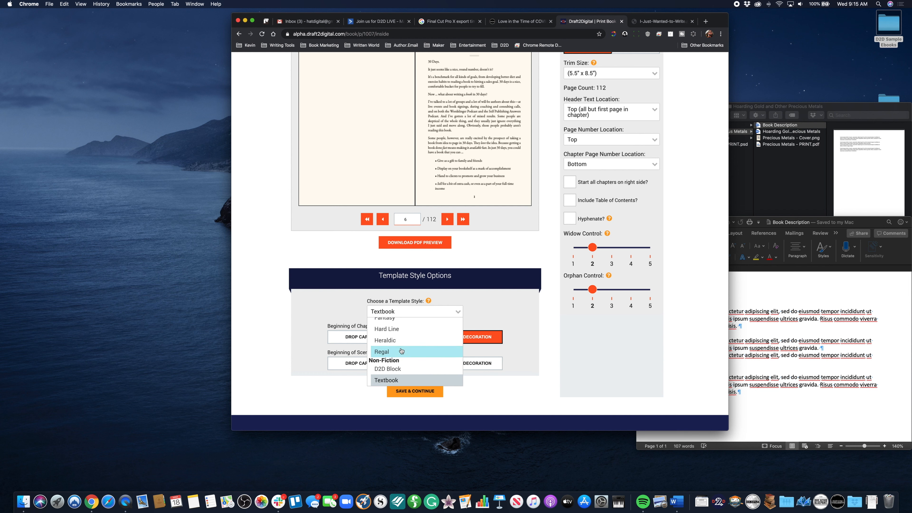
{"action": "scroll", "coordinate": [399, 351], "scroll_direction": "up", "scroll_amount": 3}
{"action": "scroll", "coordinate": [402, 350], "scroll_direction": "up", "scroll_amount": 5}
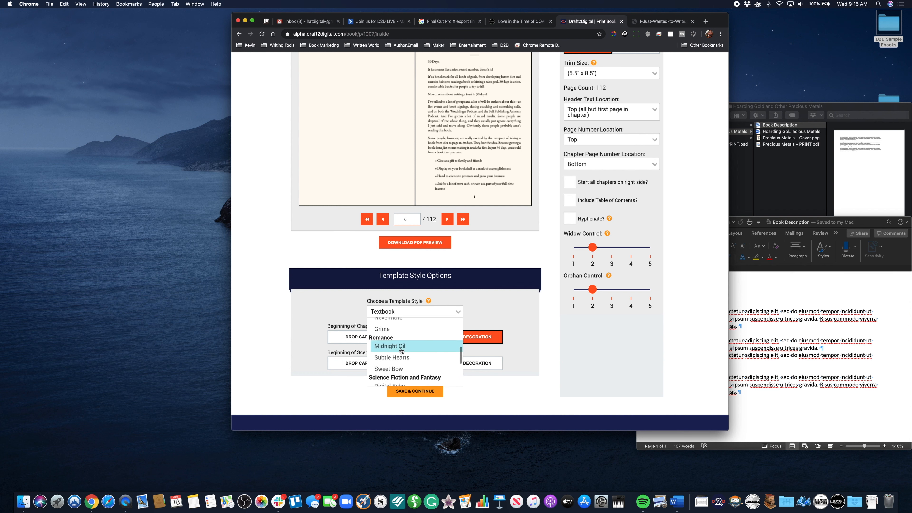
{"action": "scroll", "coordinate": [401, 351], "scroll_direction": "up", "scroll_amount": 3}
{"action": "scroll", "coordinate": [402, 351], "scroll_direction": "up", "scroll_amount": 3}
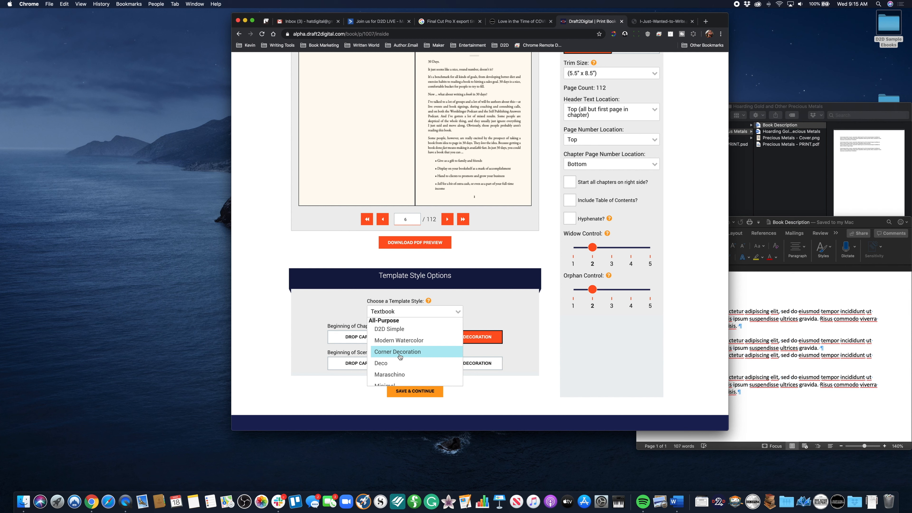
{"action": "scroll", "coordinate": [399, 356], "scroll_direction": "down", "scroll_amount": 1}
{"action": "left_click", "coordinate": [398, 351]}
{"action": "scroll", "coordinate": [497, 151], "scroll_direction": "up", "scroll_amount": 2}
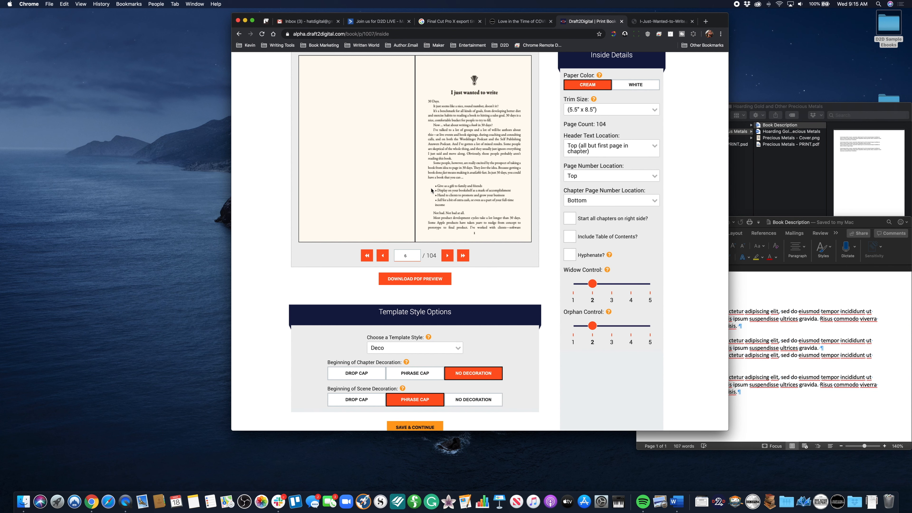
Step: Set the beginning of chapter decoration to Drop Cap and check the Deco chapter opening in the preview
{"action": "scroll", "coordinate": [432, 191], "scroll_direction": "down", "scroll_amount": 1}
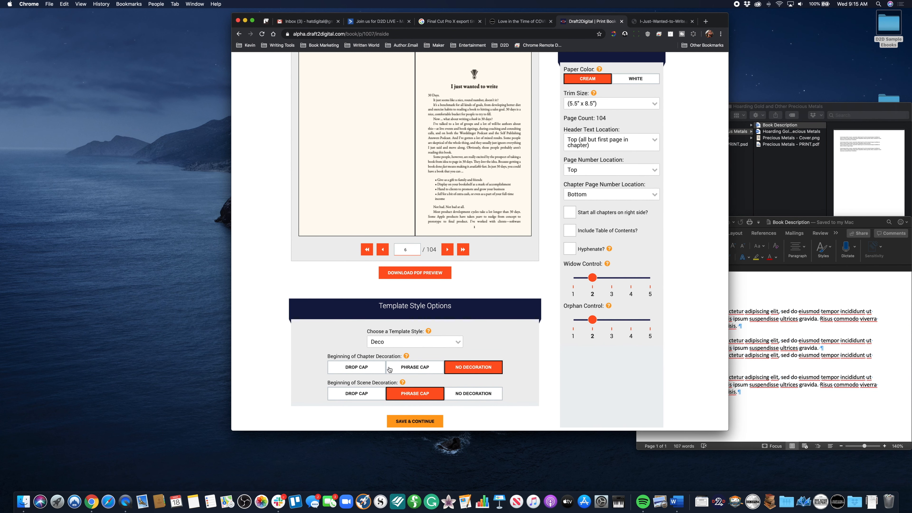
{"action": "left_click", "coordinate": [370, 367]}
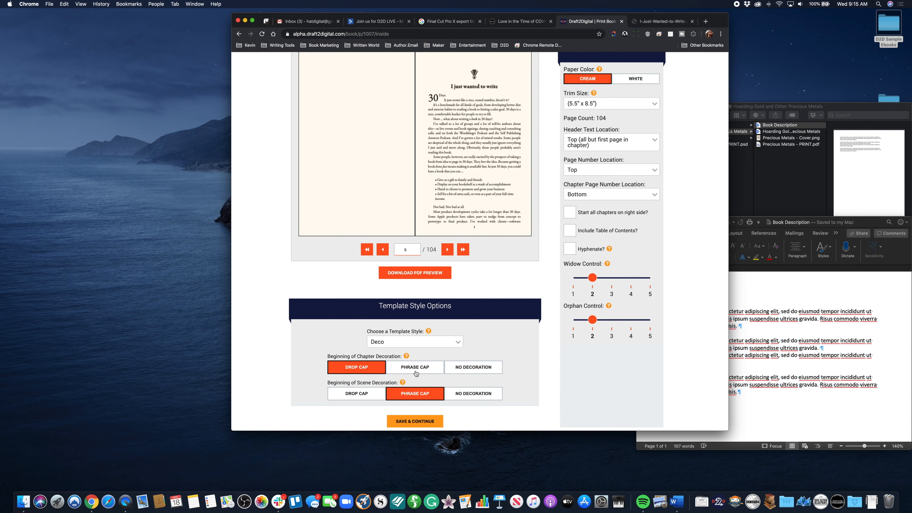
{"action": "scroll", "coordinate": [416, 373], "scroll_direction": "up", "scroll_amount": 3}
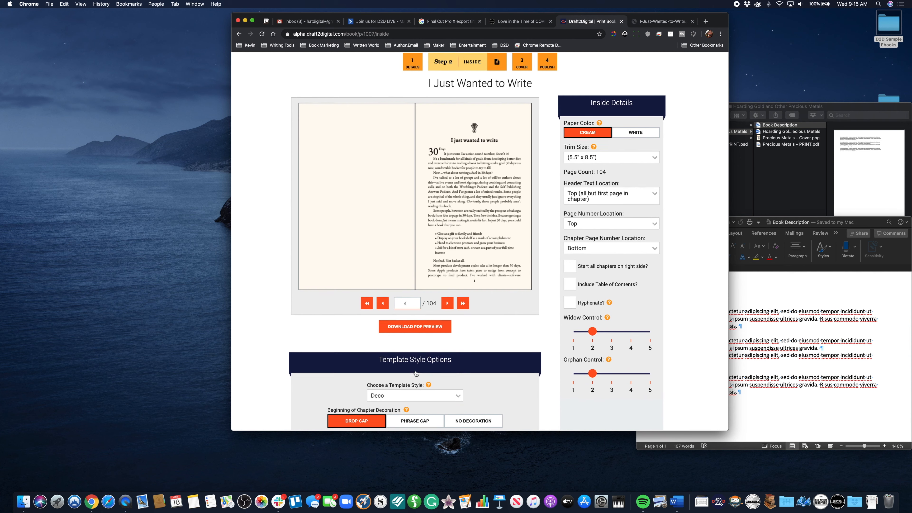
{"action": "scroll", "coordinate": [416, 374], "scroll_direction": "up", "scroll_amount": 3}
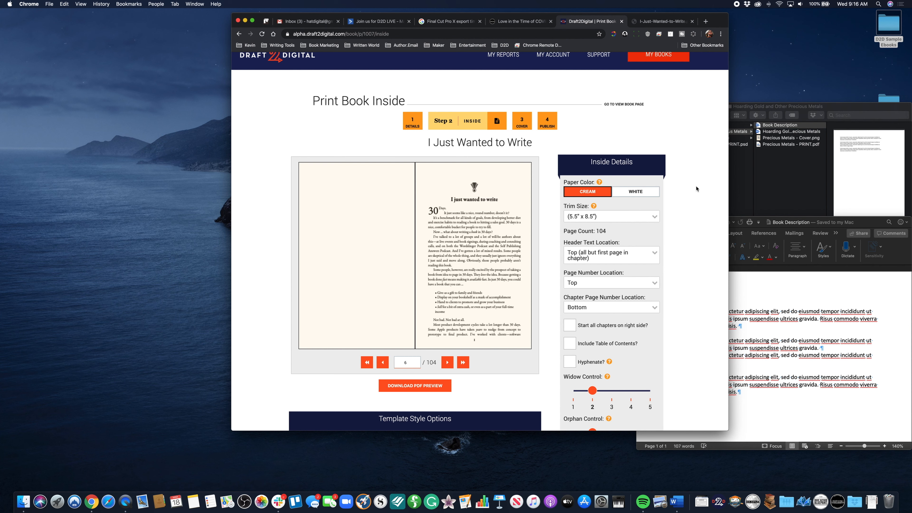
Step: Examine the page count and the available choices for header text, page number and chapter page number locations without changing them
{"action": "scroll", "coordinate": [693, 211], "scroll_direction": "down", "scroll_amount": 1}
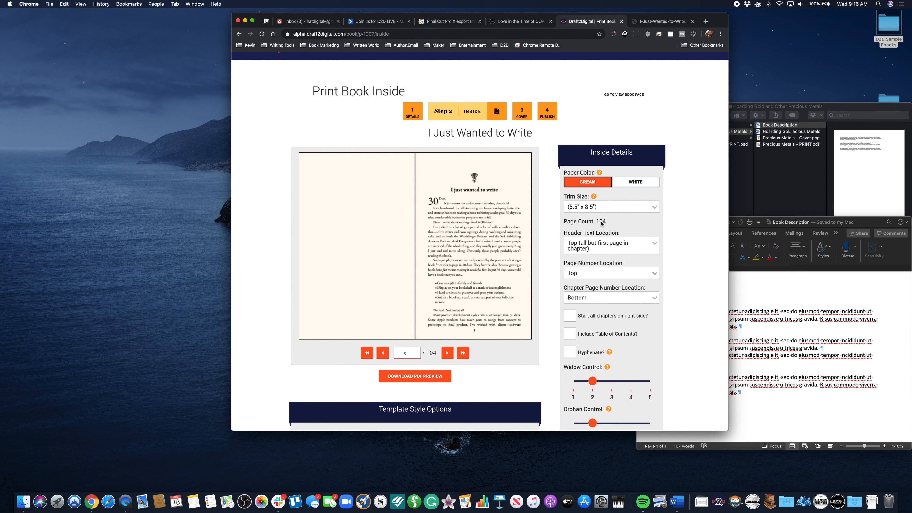
{"action": "scroll", "coordinate": [602, 224], "scroll_direction": "down", "scroll_amount": 3}
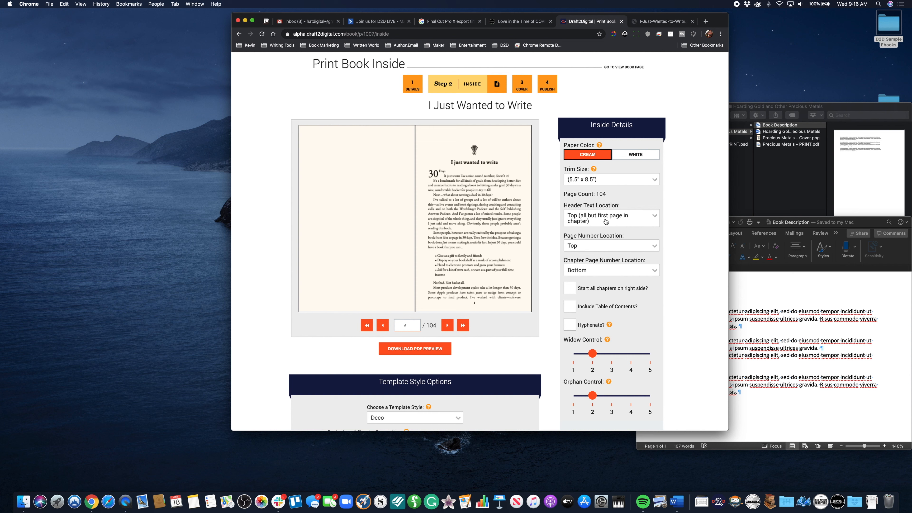
{"action": "left_click", "coordinate": [616, 221]}
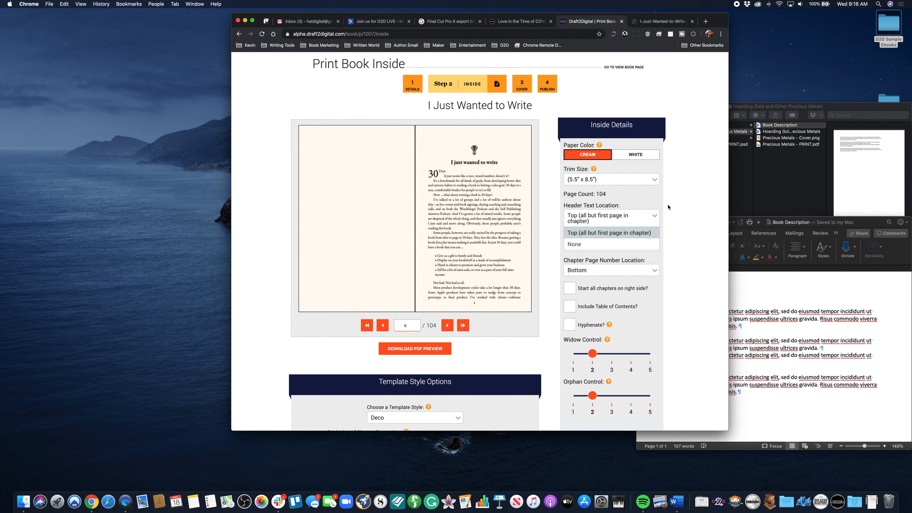
{"action": "left_click", "coordinate": [683, 206]}
{"action": "scroll", "coordinate": [607, 228], "scroll_direction": "up", "scroll_amount": 2}
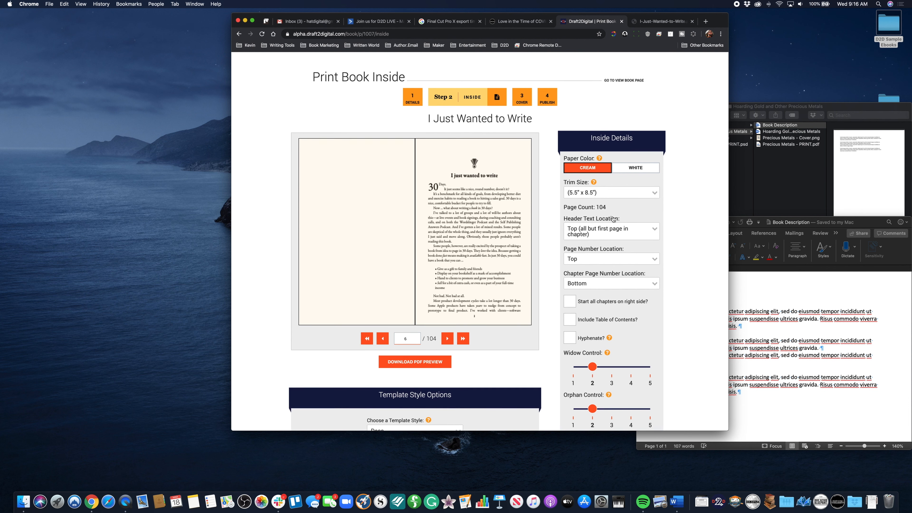
{"action": "left_click", "coordinate": [587, 262]}
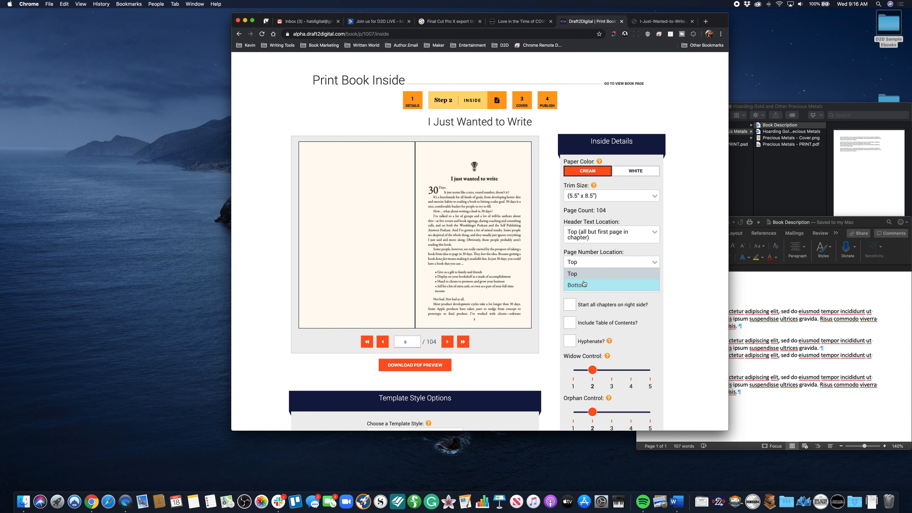
{"action": "left_click", "coordinate": [686, 249]}
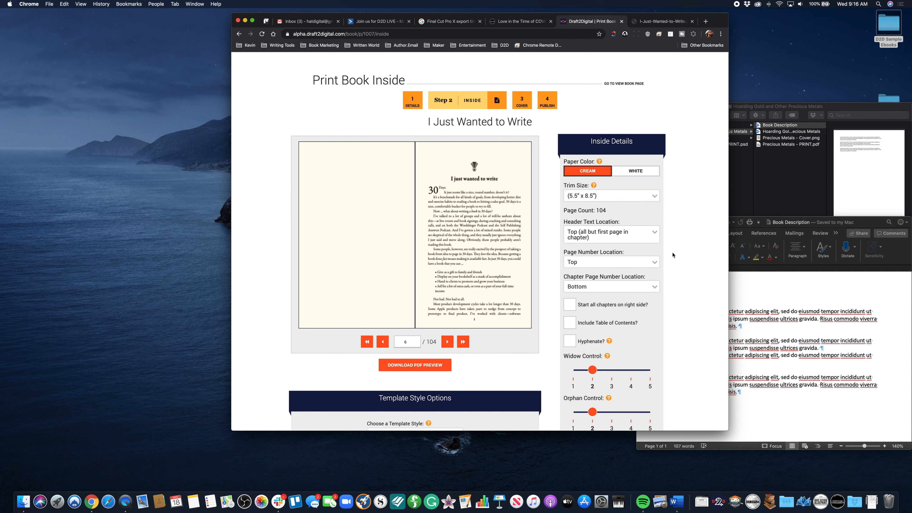
{"action": "left_click", "coordinate": [633, 288]}
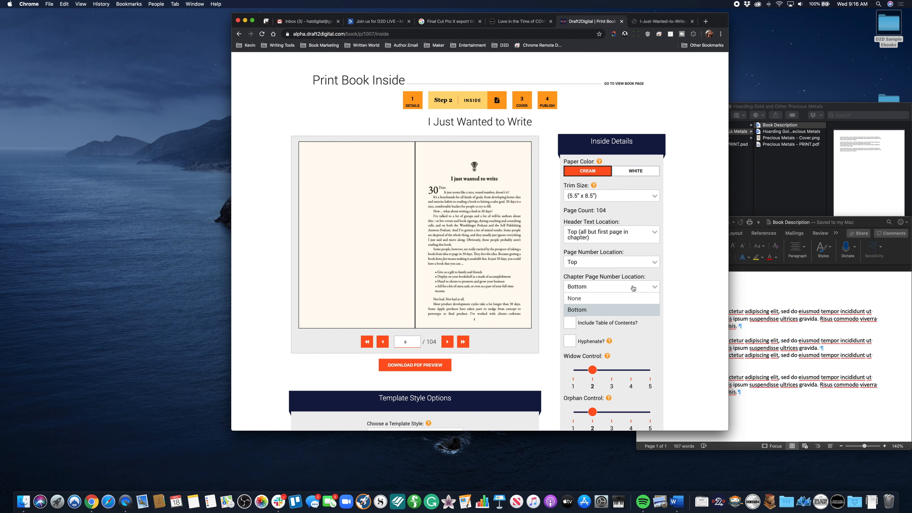
{"action": "left_click", "coordinate": [683, 283]}
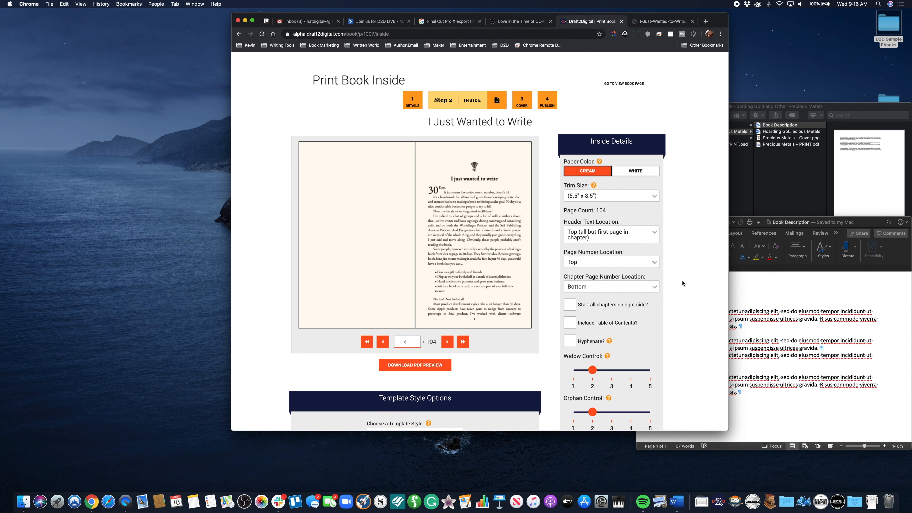
Step: Read the help note on paper color and set the book's paper color to White
{"action": "scroll", "coordinate": [683, 283], "scroll_direction": "up", "scroll_amount": 3}
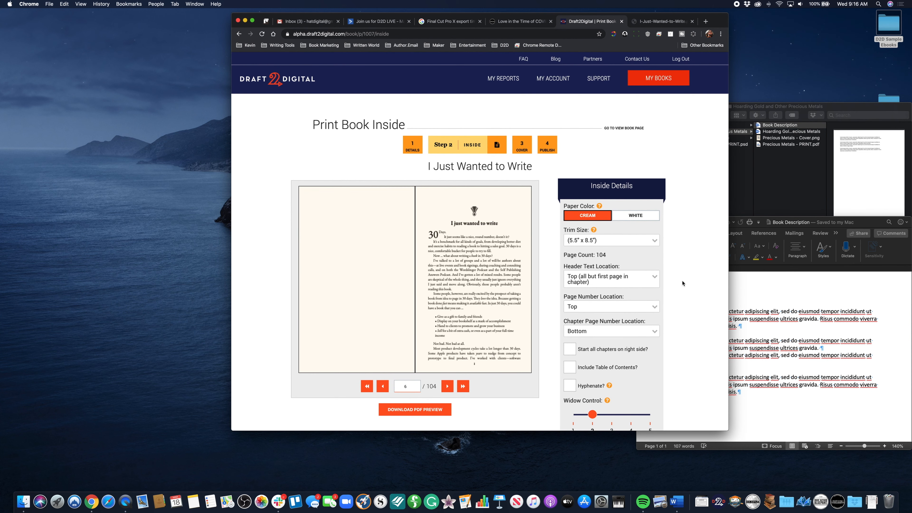
{"action": "mouse_move", "coordinate": [603, 204]}
{"action": "left_click", "coordinate": [621, 217]}
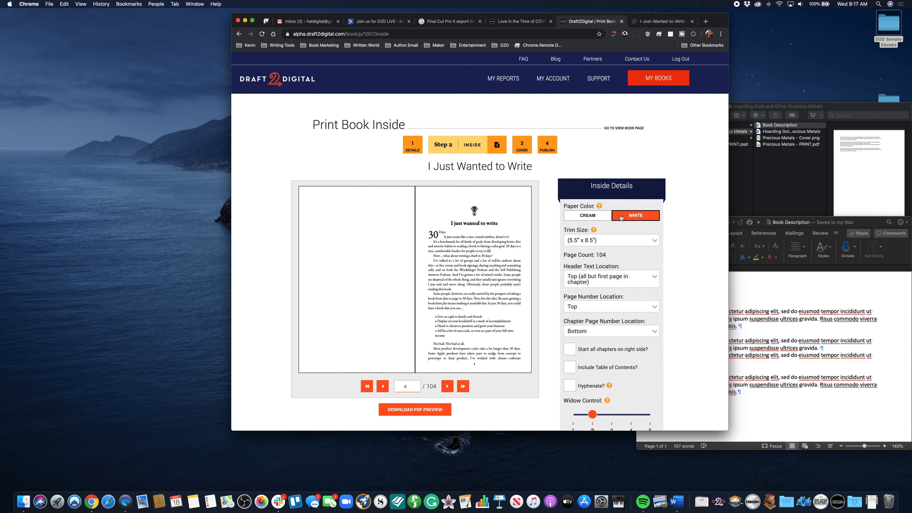
{"action": "scroll", "coordinate": [623, 239], "scroll_direction": "down", "scroll_amount": 2}
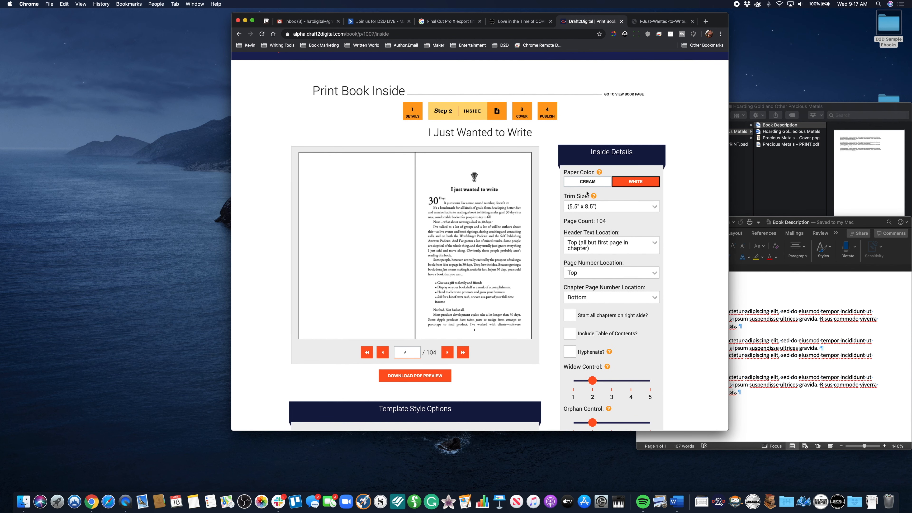
Step: Look over the available trim sizes for the book without choosing a different one
{"action": "left_click", "coordinate": [609, 206]}
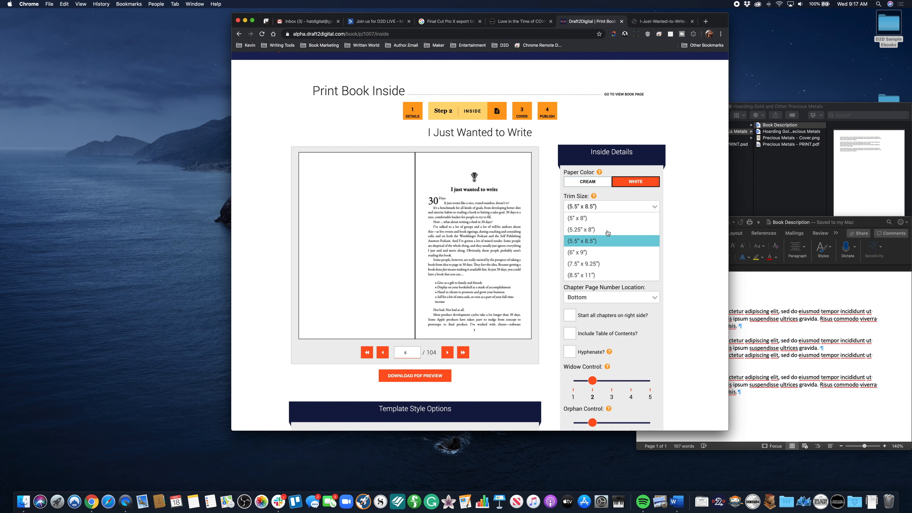
{"action": "scroll", "coordinate": [610, 230], "scroll_direction": "down", "scroll_amount": 1}
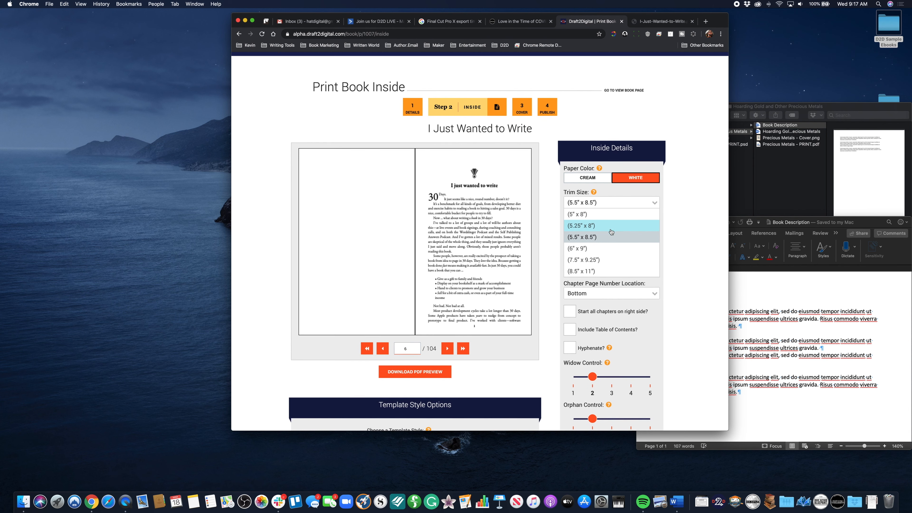
{"action": "scroll", "coordinate": [596, 245], "scroll_direction": "down", "scroll_amount": 1}
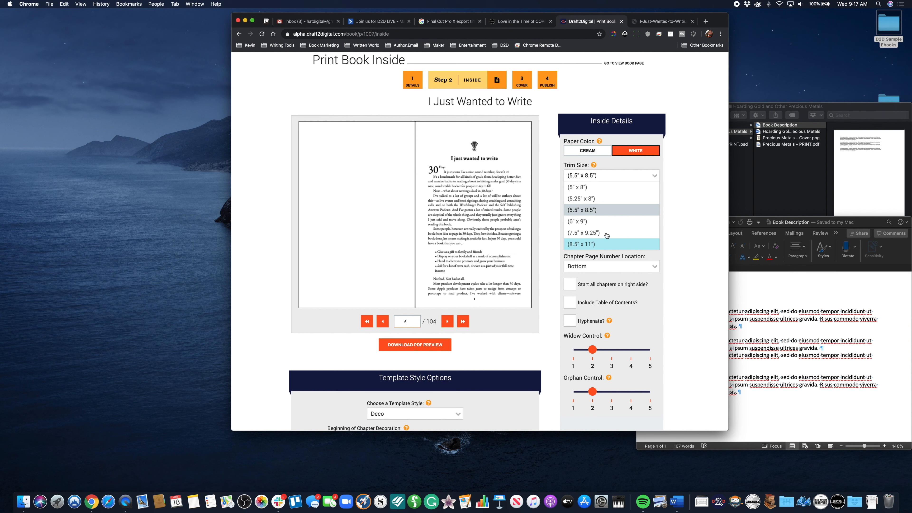
{"action": "scroll", "coordinate": [605, 212], "scroll_direction": "up", "scroll_amount": 3}
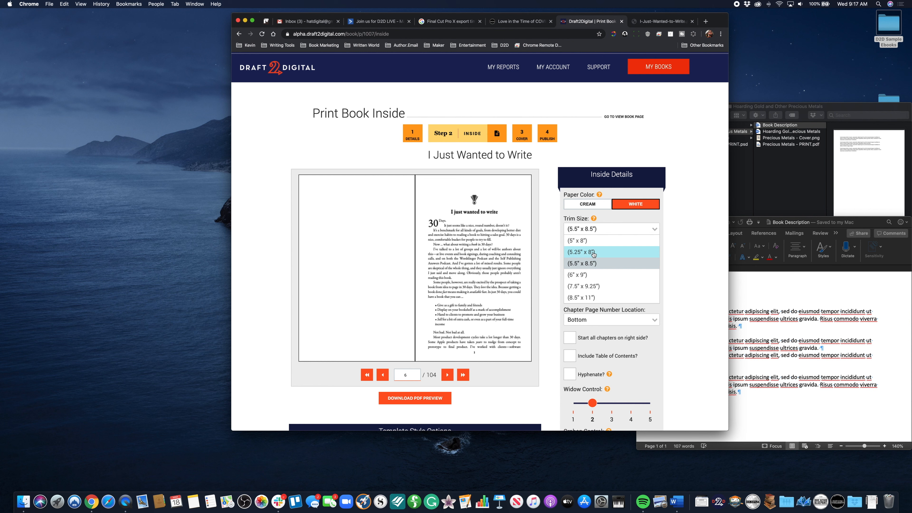
{"action": "left_click", "coordinate": [602, 266]}
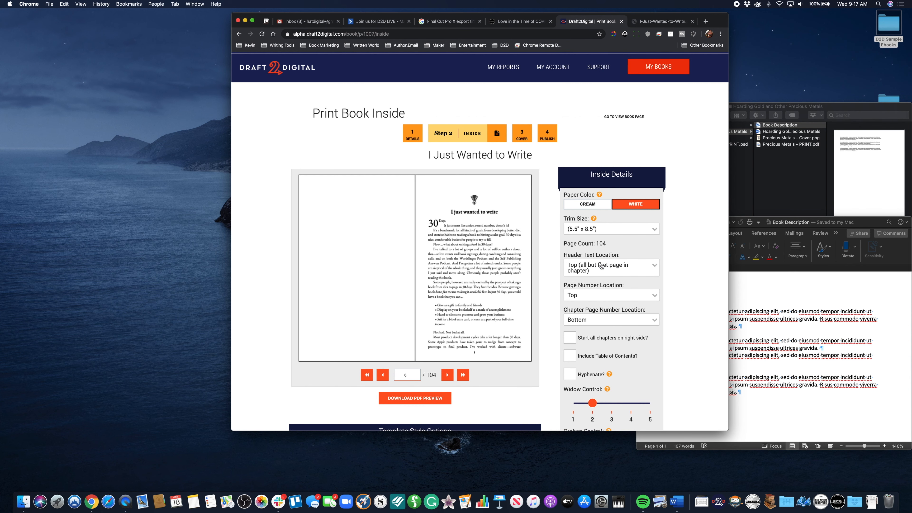
{"action": "scroll", "coordinate": [603, 259], "scroll_direction": "down", "scroll_amount": 1}
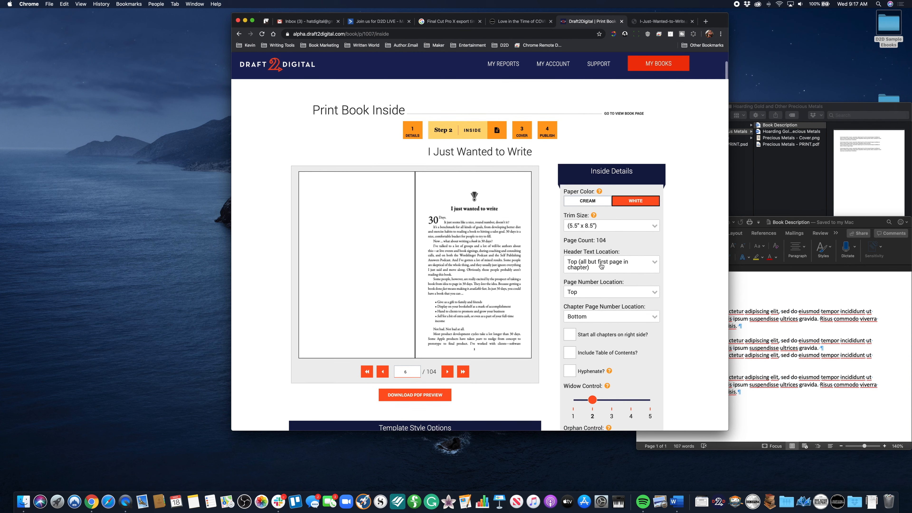
Step: Try the 6" x 9" and 5" x 8" trim sizes to compare page counts, and return the trim size to 5.5" x 8.5"
{"action": "left_click", "coordinate": [605, 222]}
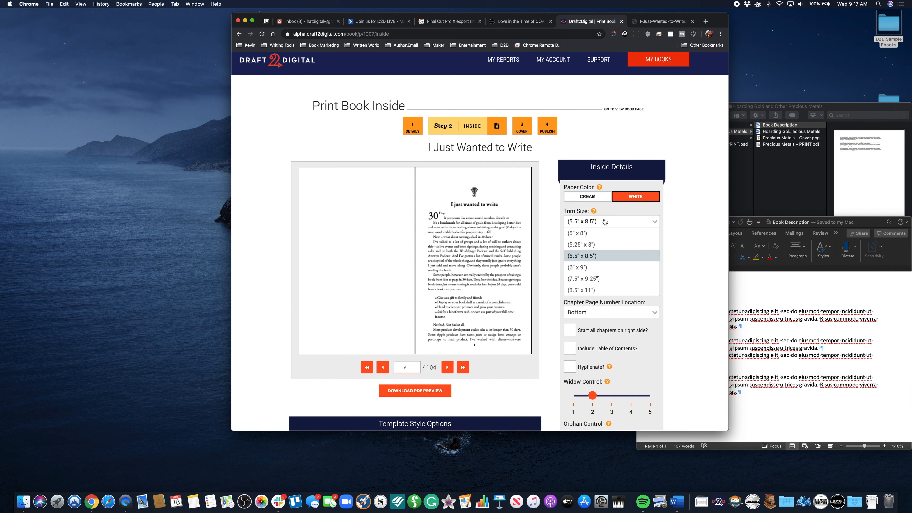
{"action": "left_click", "coordinate": [588, 268]}
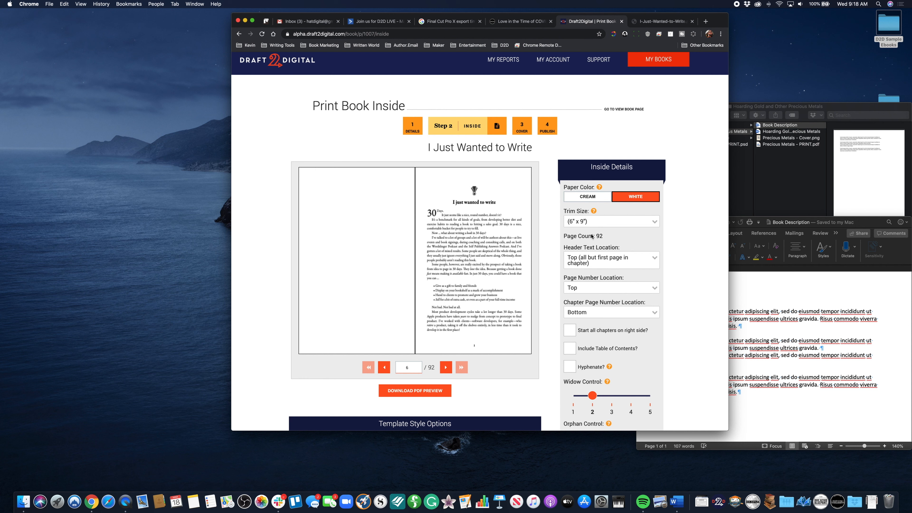
{"action": "left_click", "coordinate": [601, 223]}
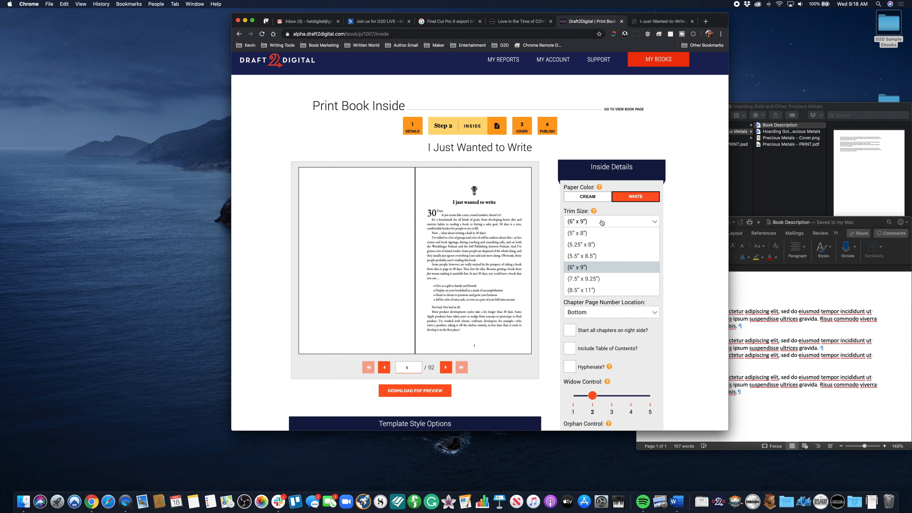
{"action": "left_click", "coordinate": [586, 233]}
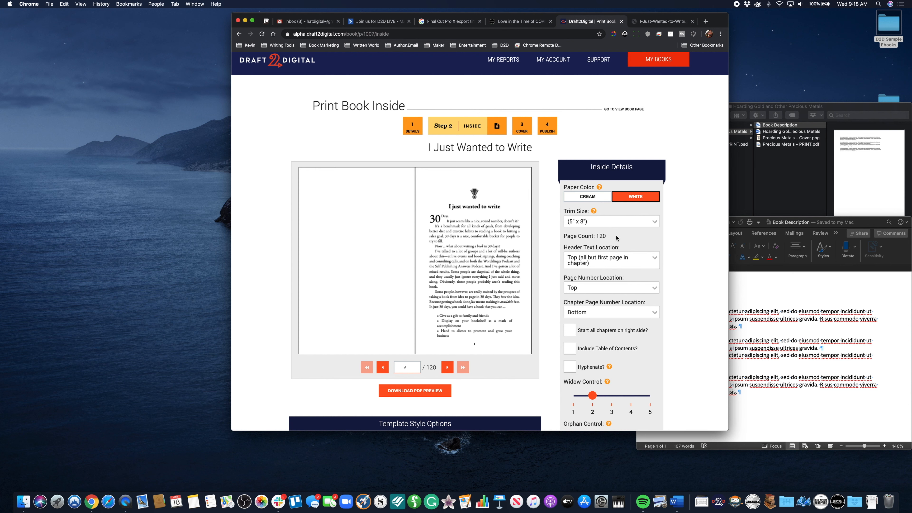
{"action": "scroll", "coordinate": [616, 238], "scroll_direction": "down", "scroll_amount": 2}
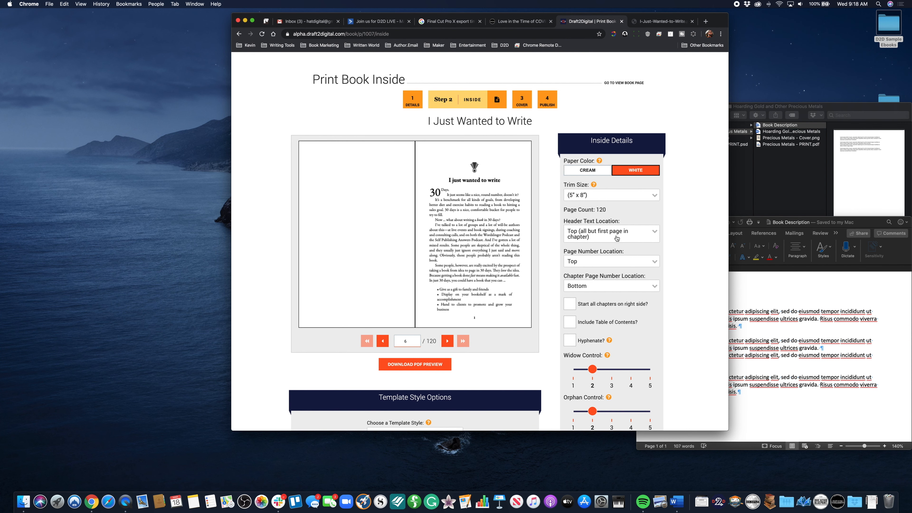
{"action": "left_click", "coordinate": [609, 196]}
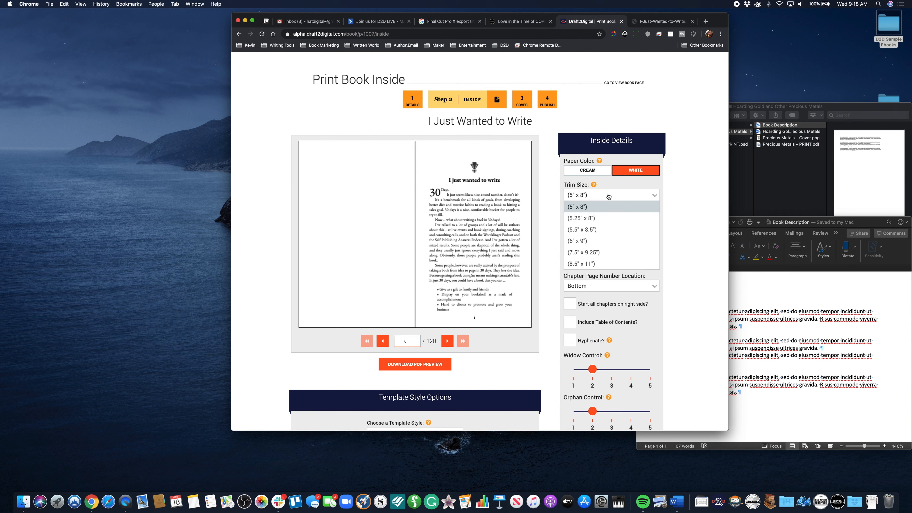
{"action": "left_click", "coordinate": [599, 230]}
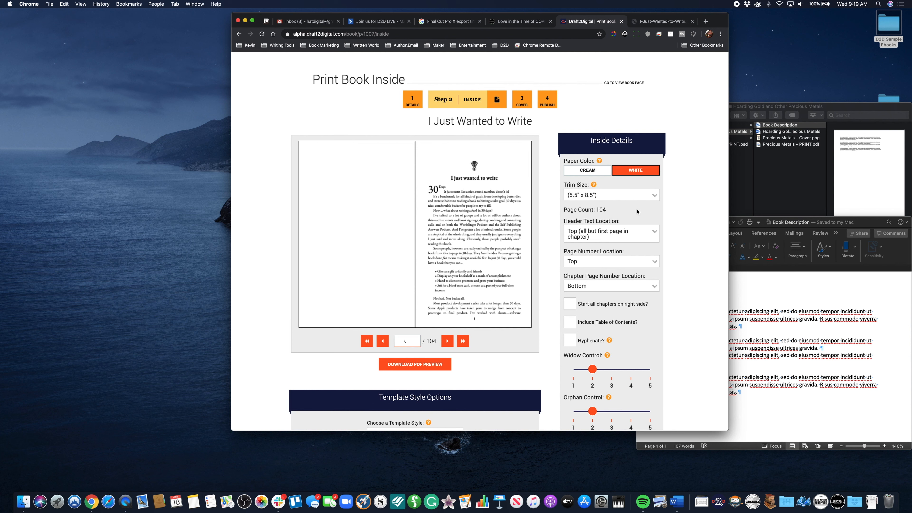
Step: Make all chapters of the book start on the right-hand page
{"action": "scroll", "coordinate": [638, 212], "scroll_direction": "down", "scroll_amount": 2}
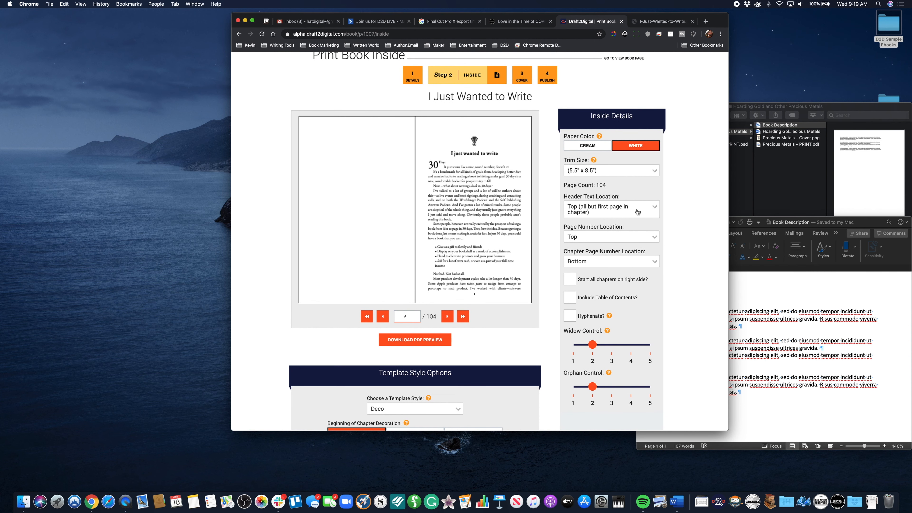
{"action": "scroll", "coordinate": [637, 211], "scroll_direction": "down", "scroll_amount": 5}
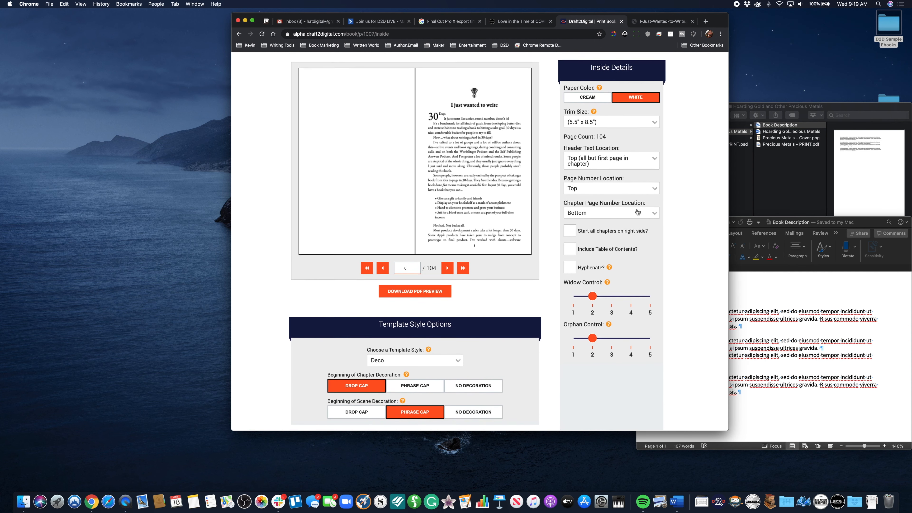
{"action": "scroll", "coordinate": [638, 212], "scroll_direction": "down", "scroll_amount": 3}
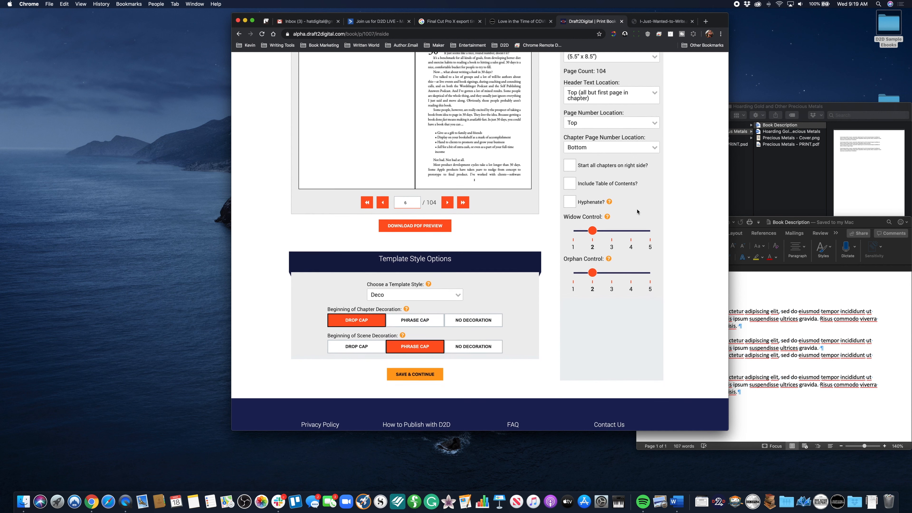
{"action": "scroll", "coordinate": [637, 212], "scroll_direction": "up", "scroll_amount": 4}
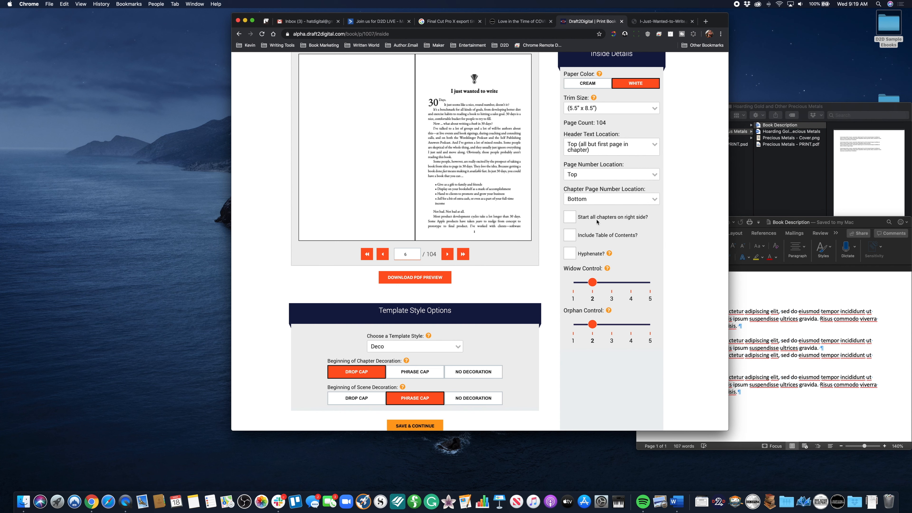
{"action": "scroll", "coordinate": [597, 222], "scroll_direction": "up", "scroll_amount": 1}
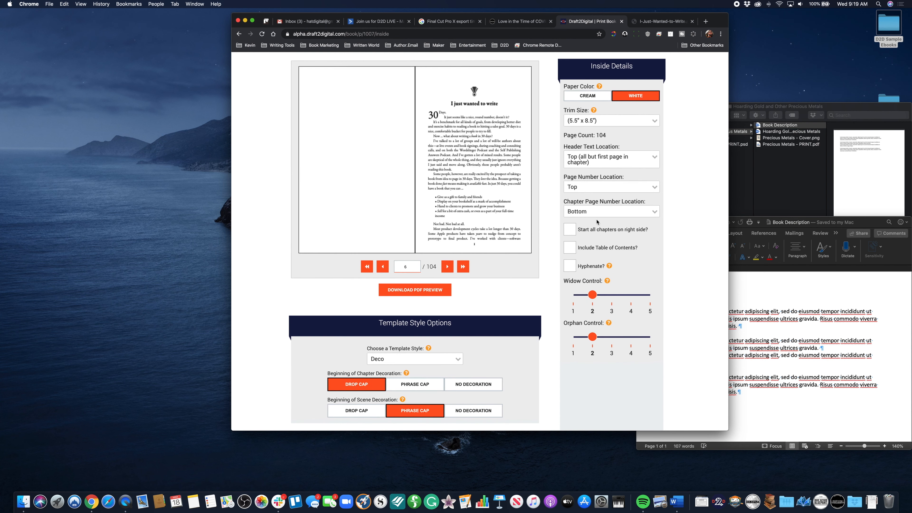
{"action": "left_click", "coordinate": [573, 231]}
Step: Include a table of contents in the book and check its page in the preview, returning to the first chapter's opening
{"action": "scroll", "coordinate": [578, 231], "scroll_direction": "down", "scroll_amount": 1}
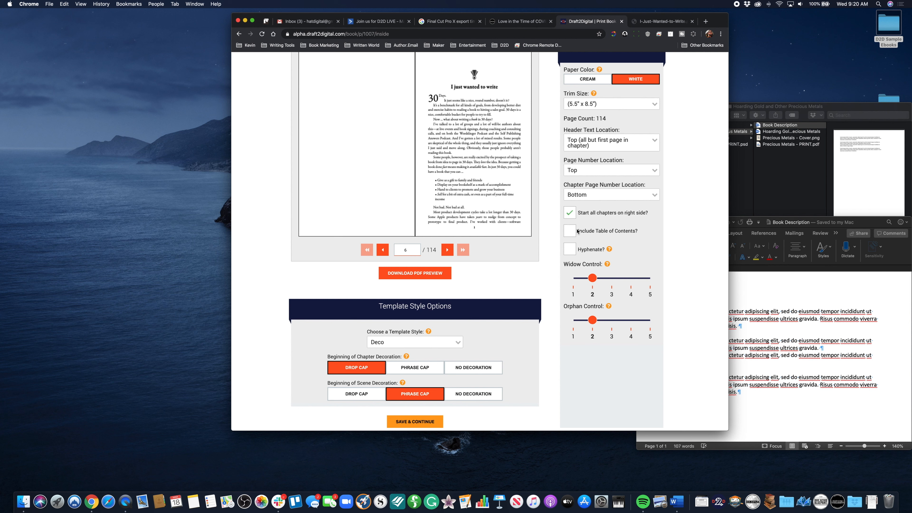
{"action": "left_click", "coordinate": [571, 234]}
{"action": "scroll", "coordinate": [406, 161], "scroll_direction": "up", "scroll_amount": 3}
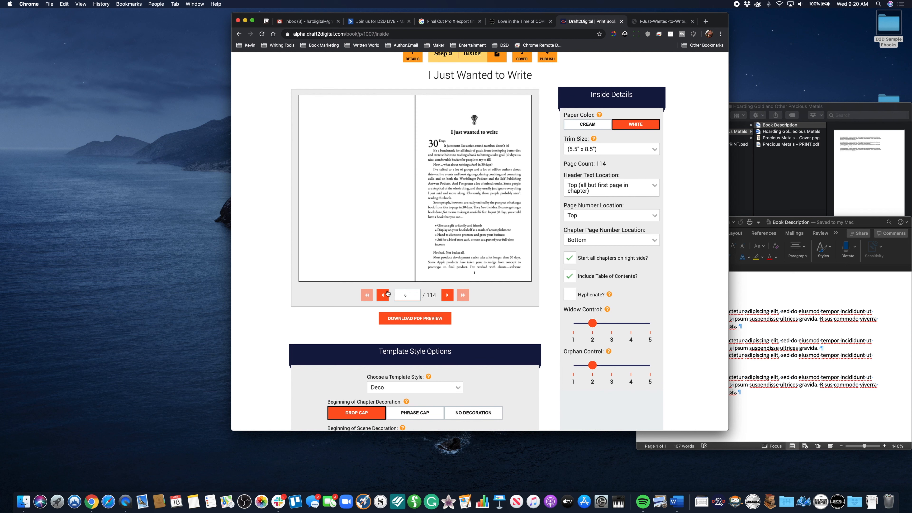
{"action": "left_click", "coordinate": [383, 295]}
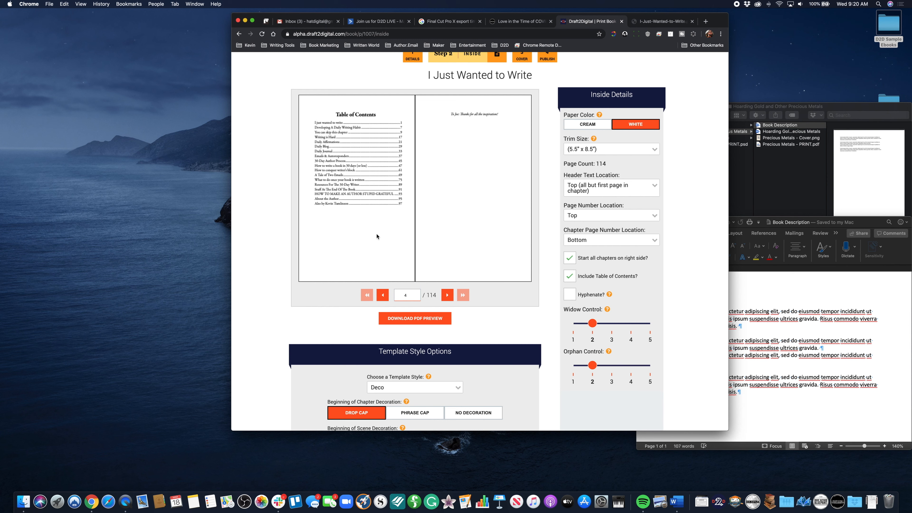
{"action": "left_click", "coordinate": [448, 295]}
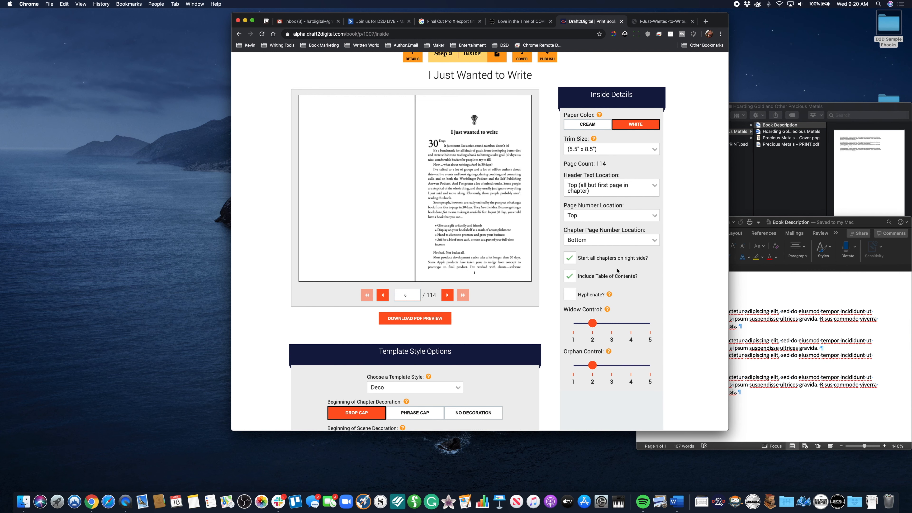
Step: Read the help notes on hyphenation and widow control
{"action": "scroll", "coordinate": [679, 261], "scroll_direction": "down", "scroll_amount": 1}
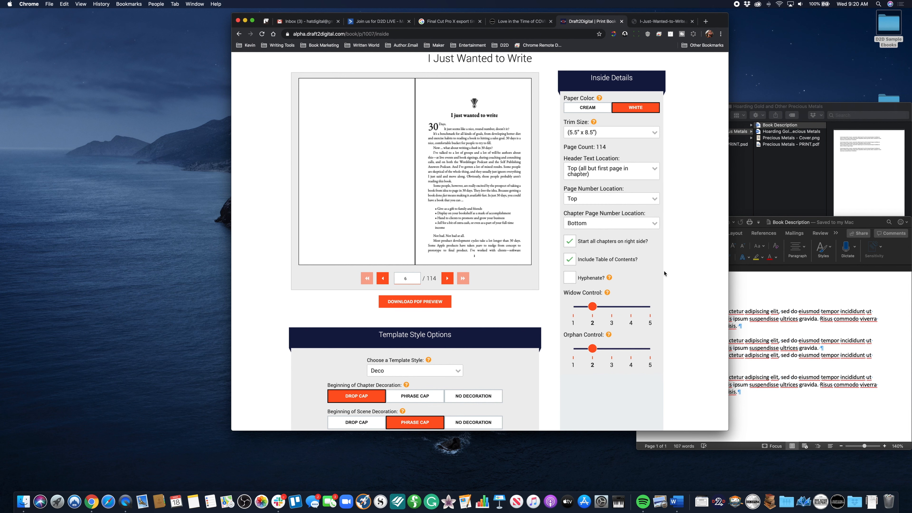
{"action": "scroll", "coordinate": [664, 274], "scroll_direction": "down", "scroll_amount": 1}
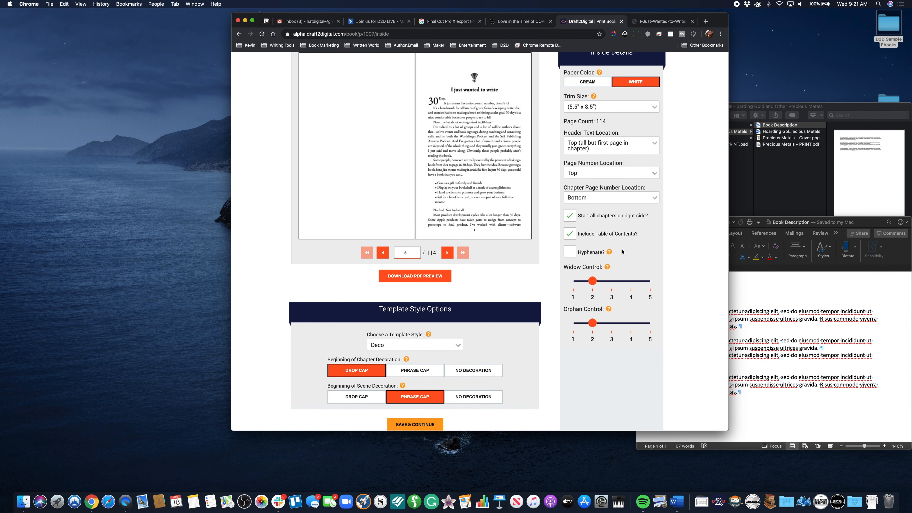
{"action": "mouse_move", "coordinate": [610, 254]}
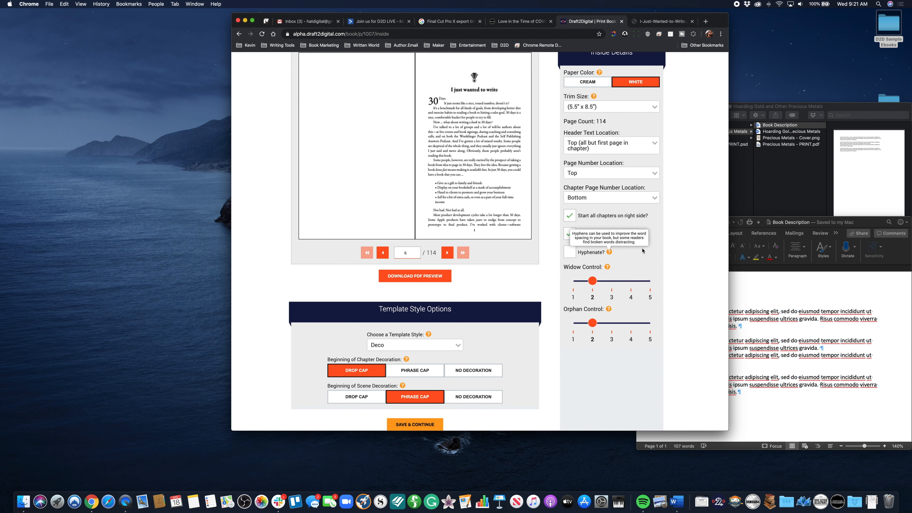
{"action": "scroll", "coordinate": [643, 250], "scroll_direction": "down", "scroll_amount": 1}
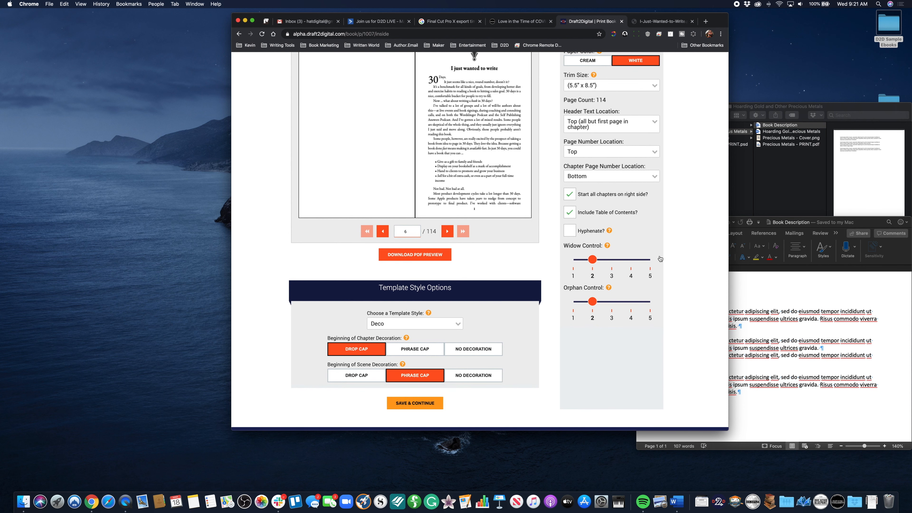
{"action": "scroll", "coordinate": [658, 229], "scroll_direction": "down", "scroll_amount": 1}
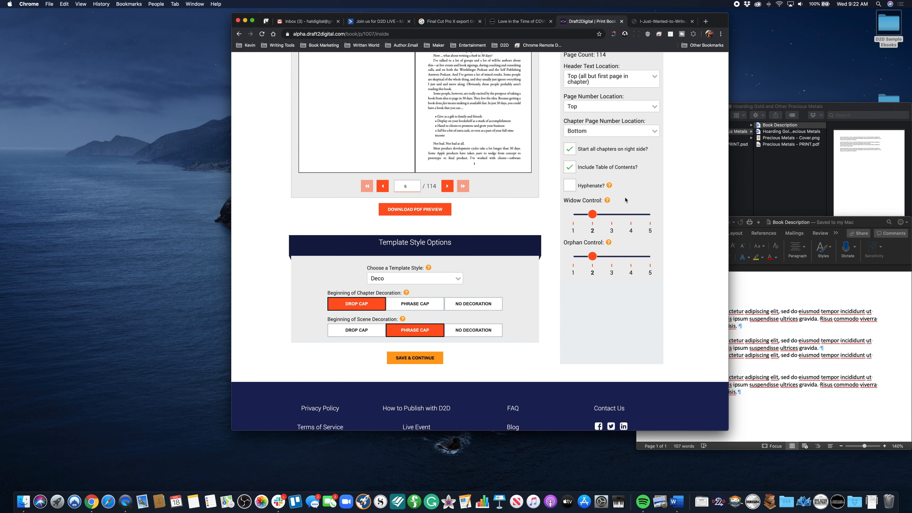
{"action": "mouse_move", "coordinate": [606, 202]}
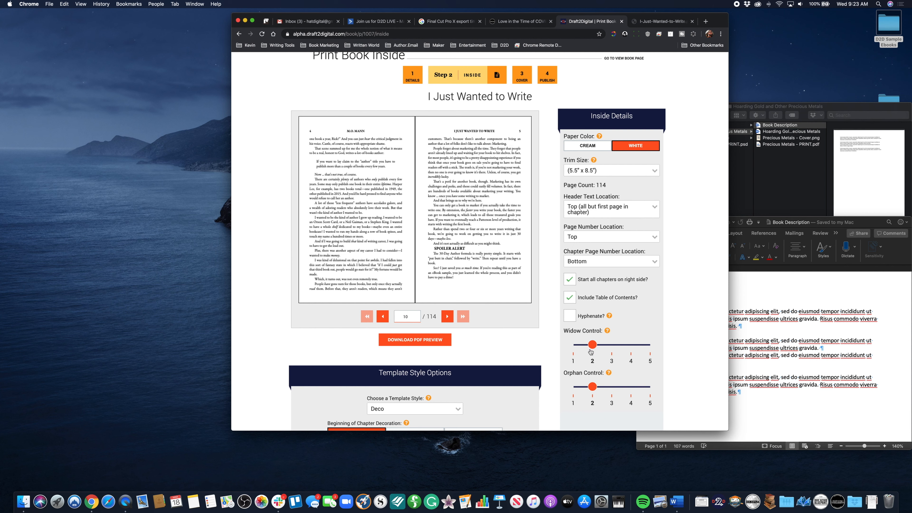
Step: Try widow control values of 1 and 3 against the preview pages, and return the setting to 2
{"action": "left_click_drag", "start_coordinate": [592, 346], "coordinate": [573, 348]}
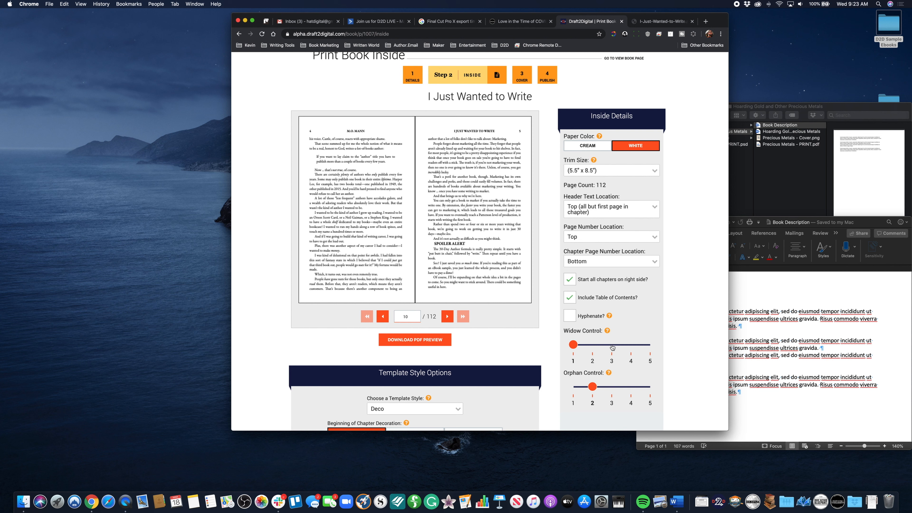
{"action": "left_click", "coordinate": [613, 350]}
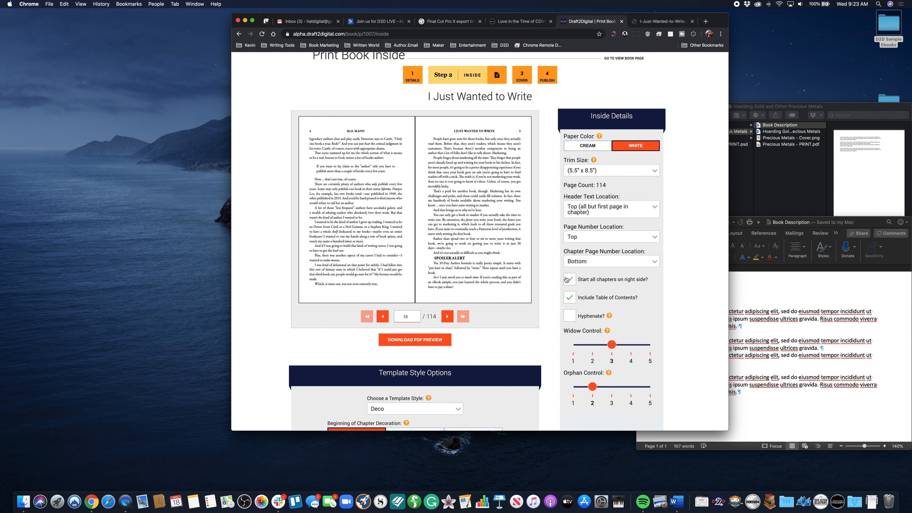
{"action": "left_click", "coordinate": [592, 345]}
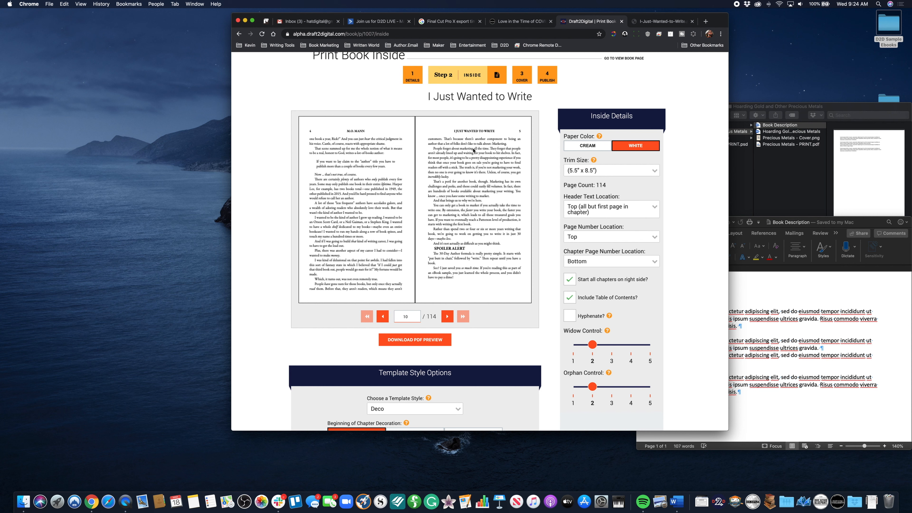
Step: Read the help note explaining how orphan control handles paragraph opening lines
{"action": "scroll", "coordinate": [663, 304], "scroll_direction": "down", "scroll_amount": 3}
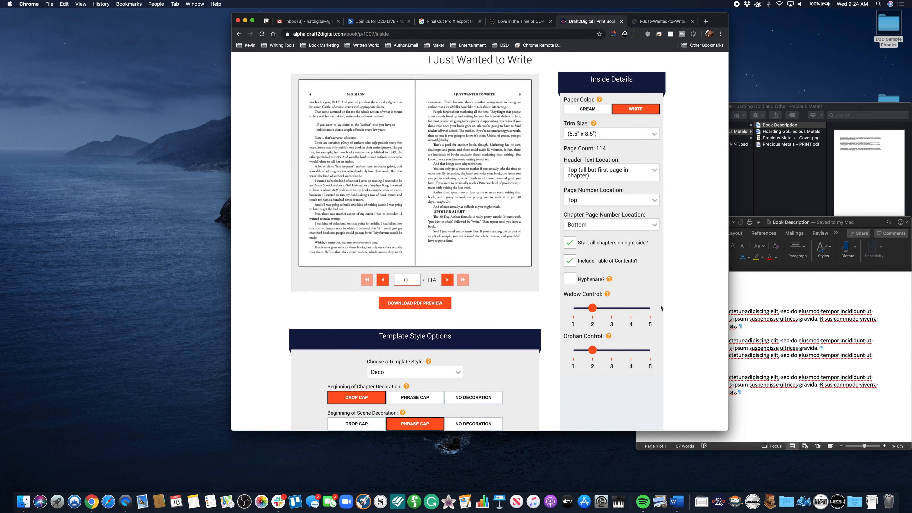
{"action": "scroll", "coordinate": [658, 334], "scroll_direction": "down", "scroll_amount": 4}
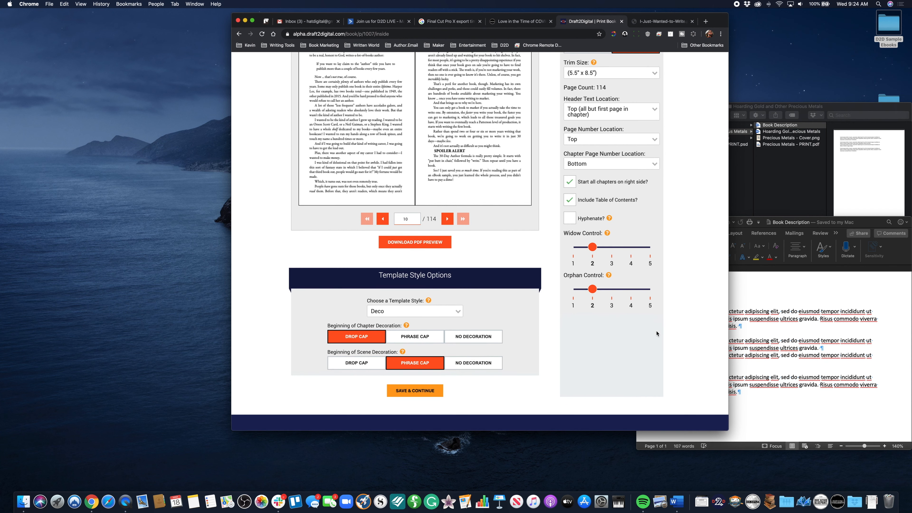
{"action": "mouse_move", "coordinate": [608, 268]}
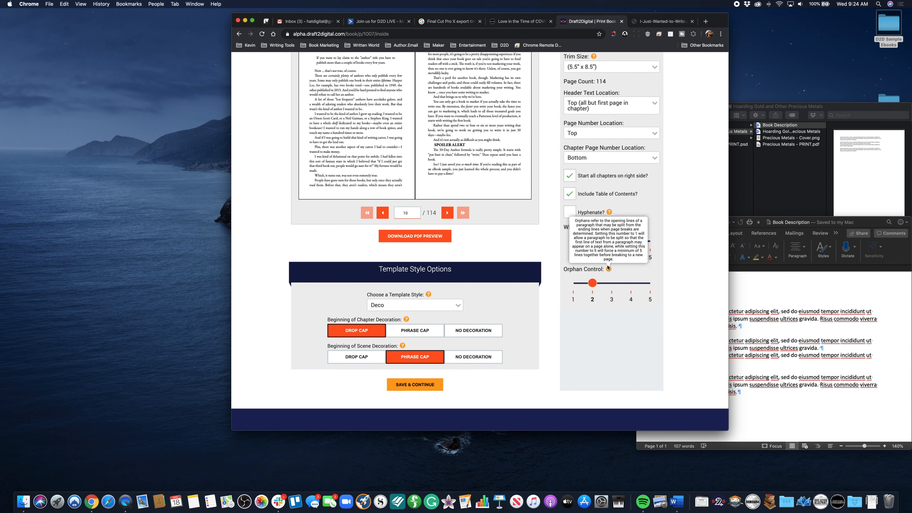
{"action": "scroll", "coordinate": [623, 320], "scroll_direction": "up", "scroll_amount": 3}
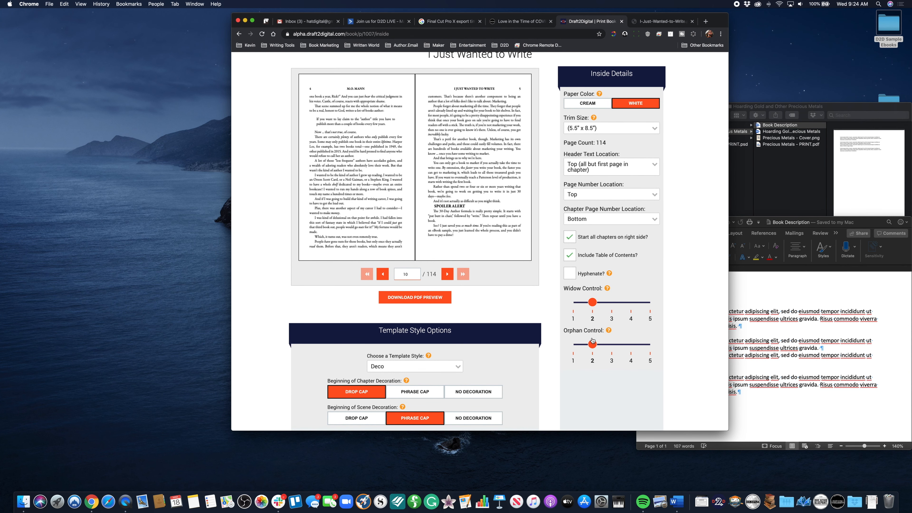
Step: Try an orphan control value of 3 against the preview pages, and return the setting to 2
{"action": "left_click_drag", "start_coordinate": [592, 345], "coordinate": [613, 345]}
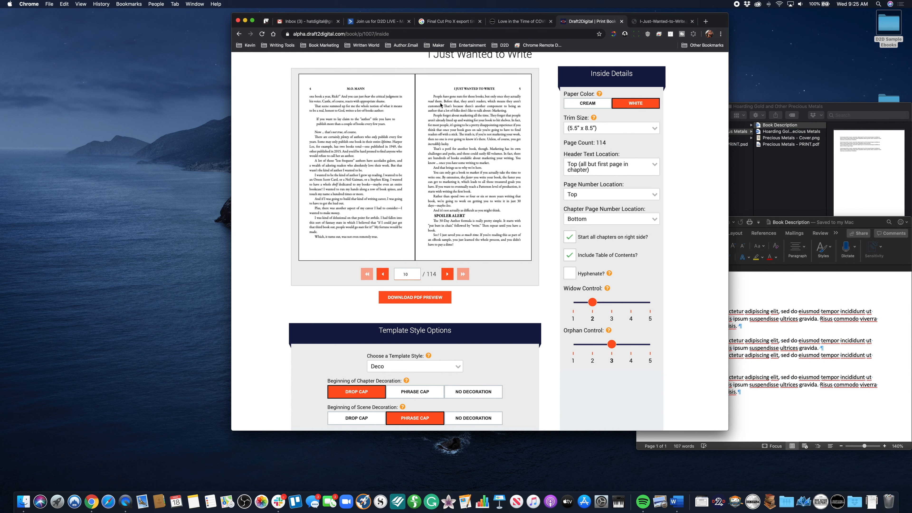
{"action": "left_click", "coordinate": [607, 350]}
{"action": "left_click_drag", "start_coordinate": [607, 351], "coordinate": [595, 350]}
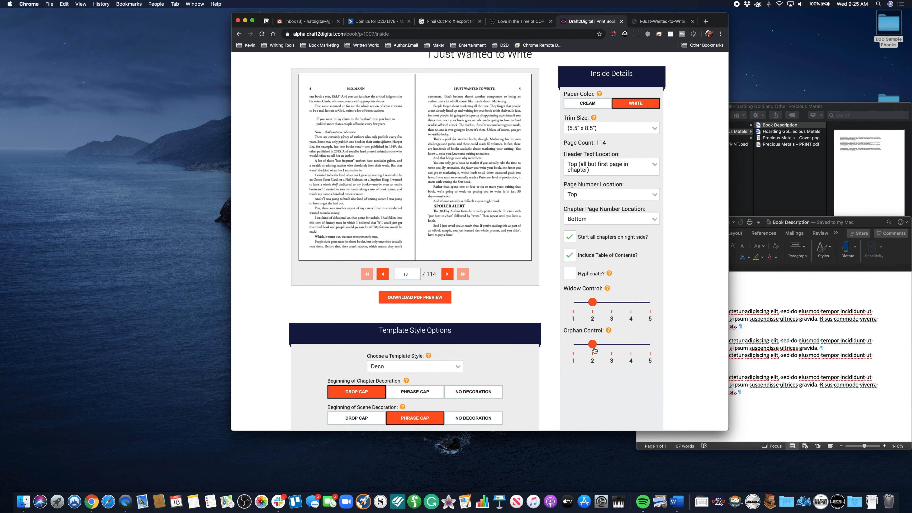
Step: Review the inside details and template style options, and page through the book preview from page 10 to page 20
{"action": "scroll", "coordinate": [608, 326], "scroll_direction": "down", "scroll_amount": 3}
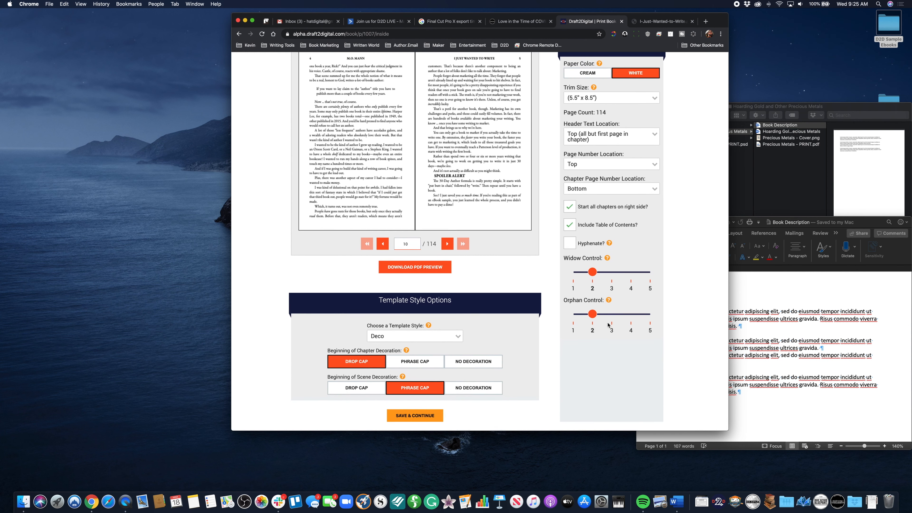
{"action": "scroll", "coordinate": [608, 325], "scroll_direction": "down", "scroll_amount": 3}
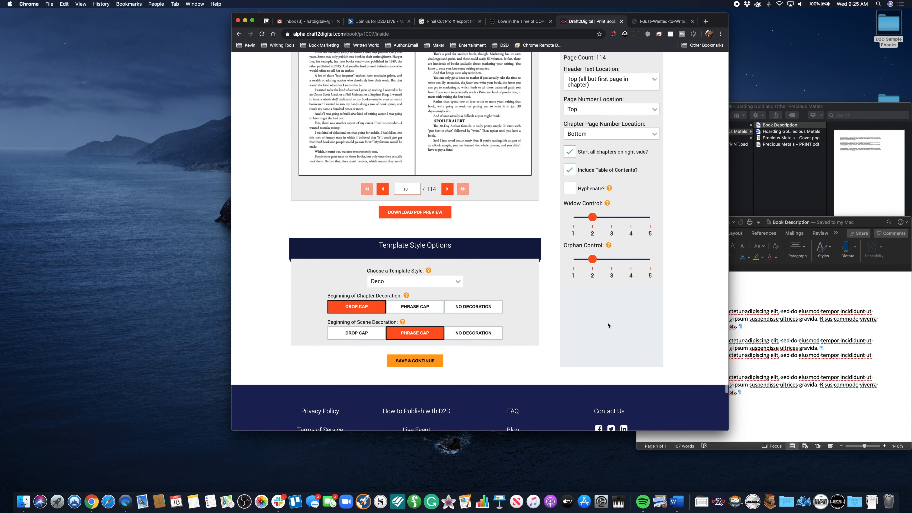
{"action": "scroll", "coordinate": [608, 326], "scroll_direction": "up", "scroll_amount": 10}
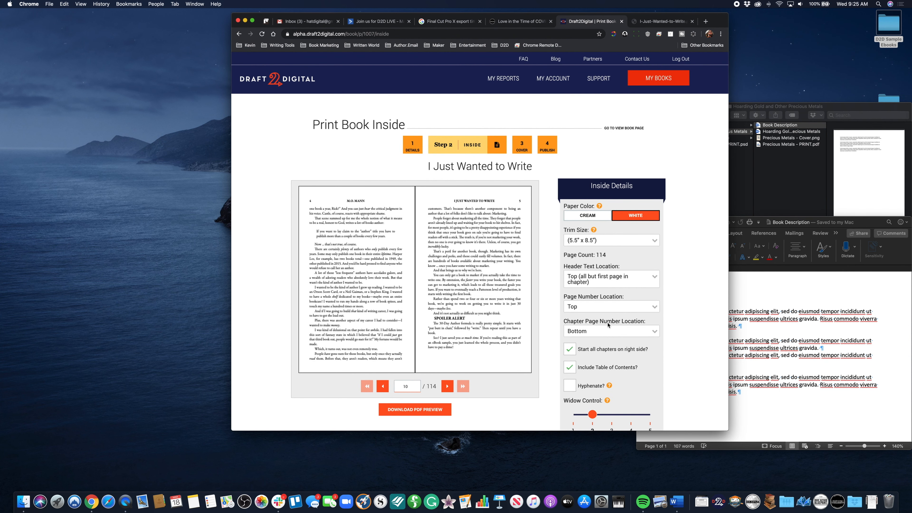
{"action": "scroll", "coordinate": [608, 325], "scroll_direction": "down", "scroll_amount": 2}
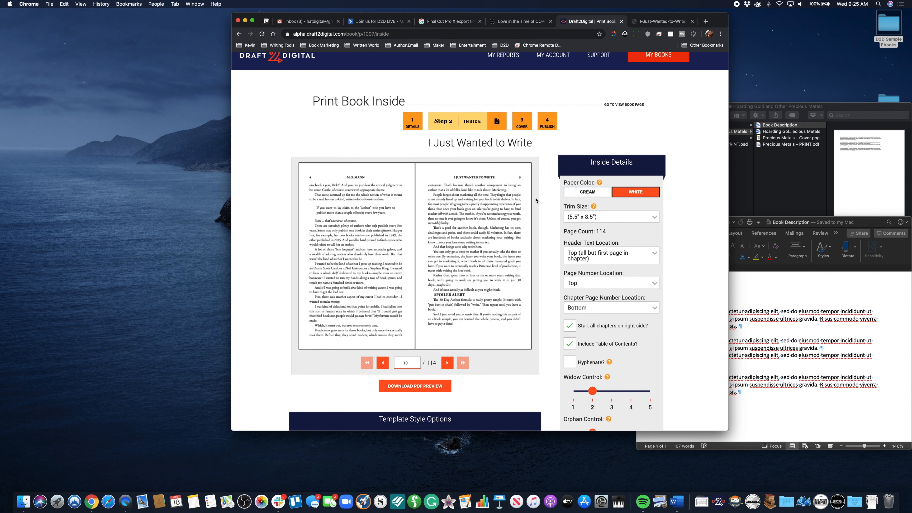
{"action": "left_click", "coordinate": [446, 364]}
{"action": "left_click", "coordinate": [447, 364]}
{"action": "left_click", "coordinate": [446, 363]}
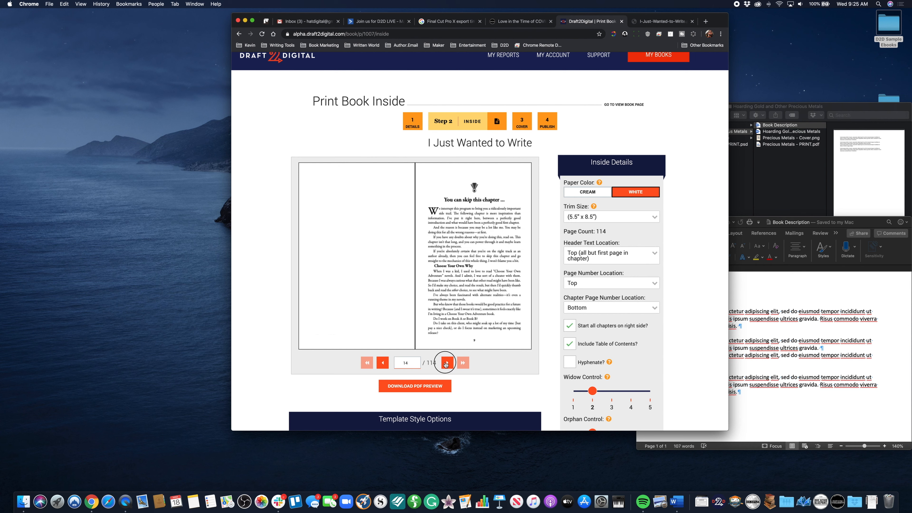
{"action": "left_click", "coordinate": [447, 363]}
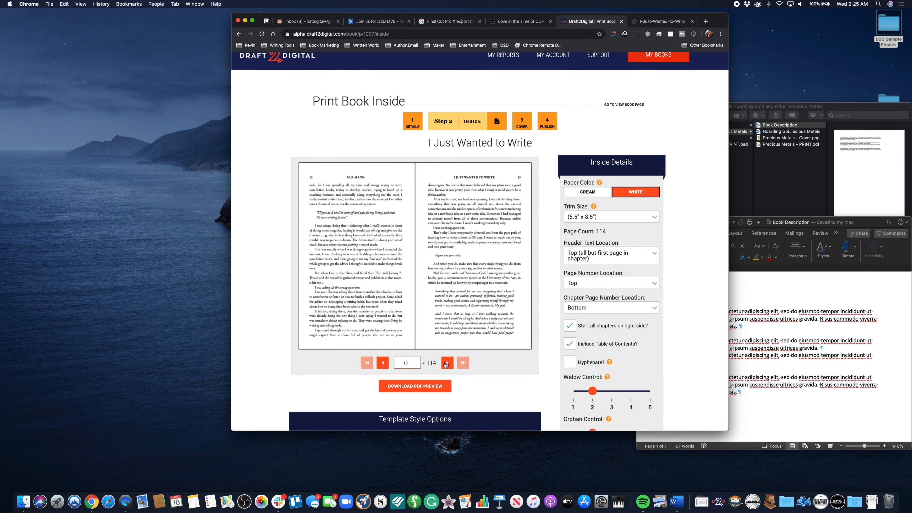
{"action": "left_click", "coordinate": [446, 364]}
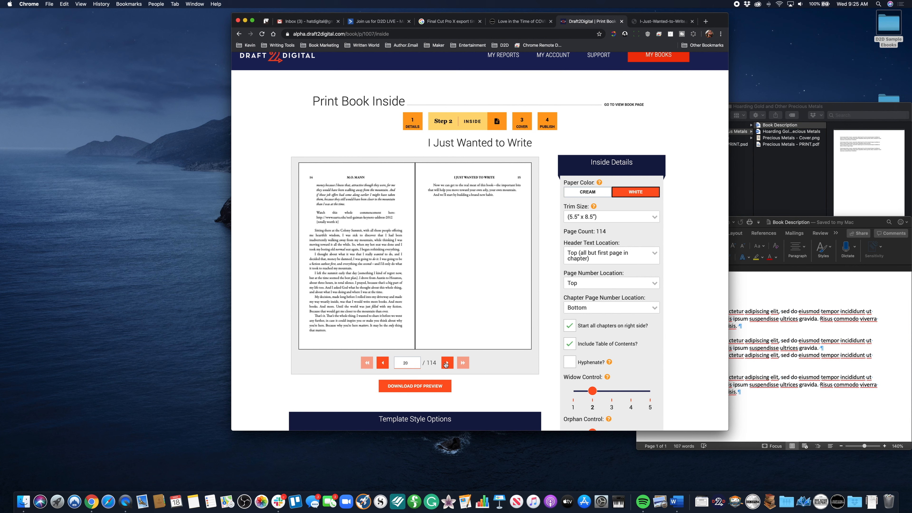
{"action": "scroll", "coordinate": [446, 364], "scroll_direction": "down", "scroll_amount": 6}
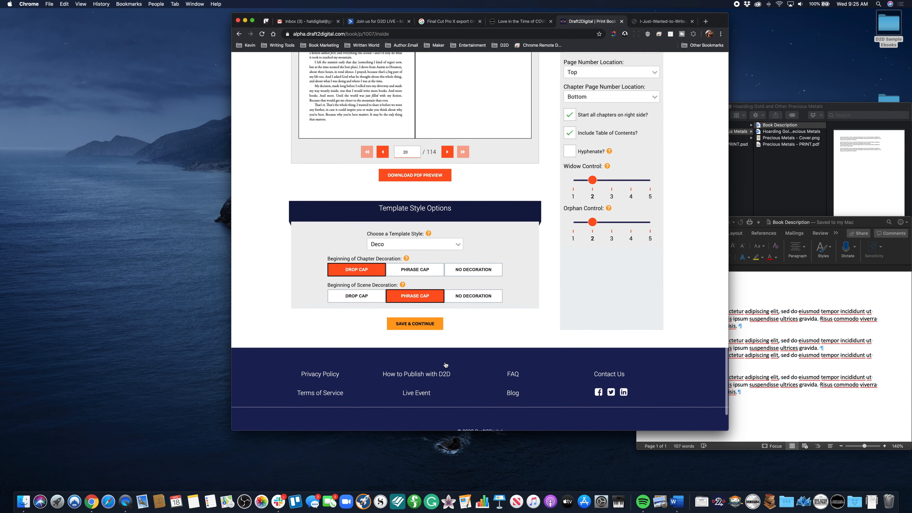